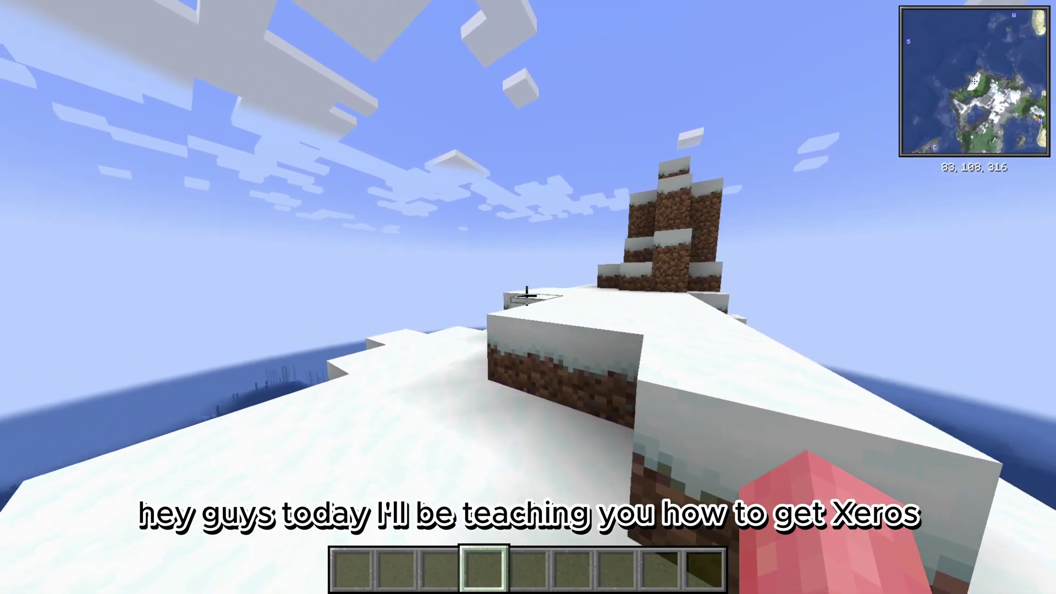
Open the chat bar in the snowy world while the minimap is showing
key(t)
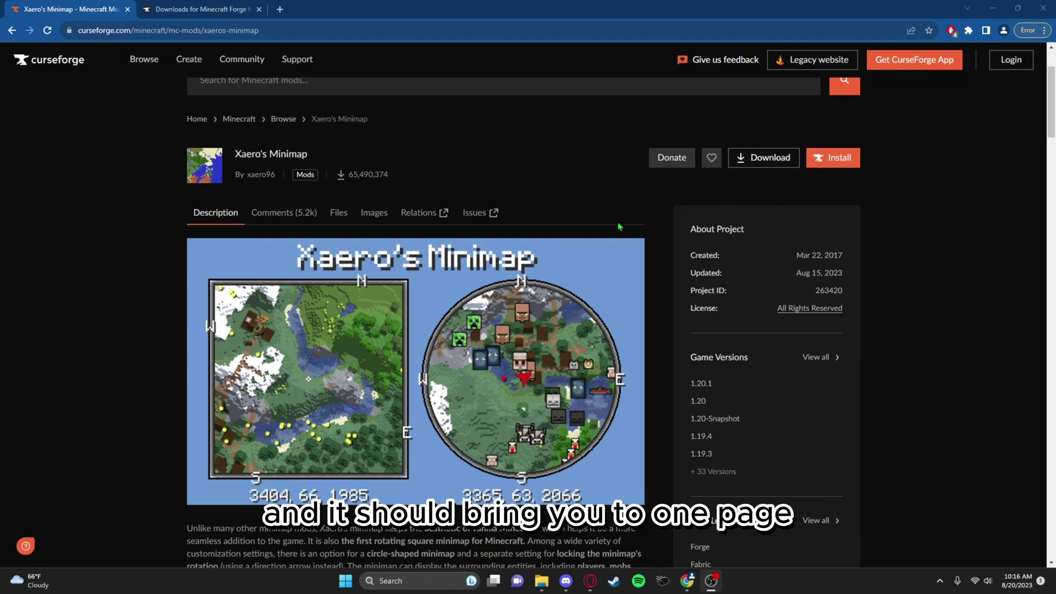
Download Xaeros_Minimap_23.6.2_Forge_1.20.jar from the Xaero's Minimap CurseForge page
click(765, 159)
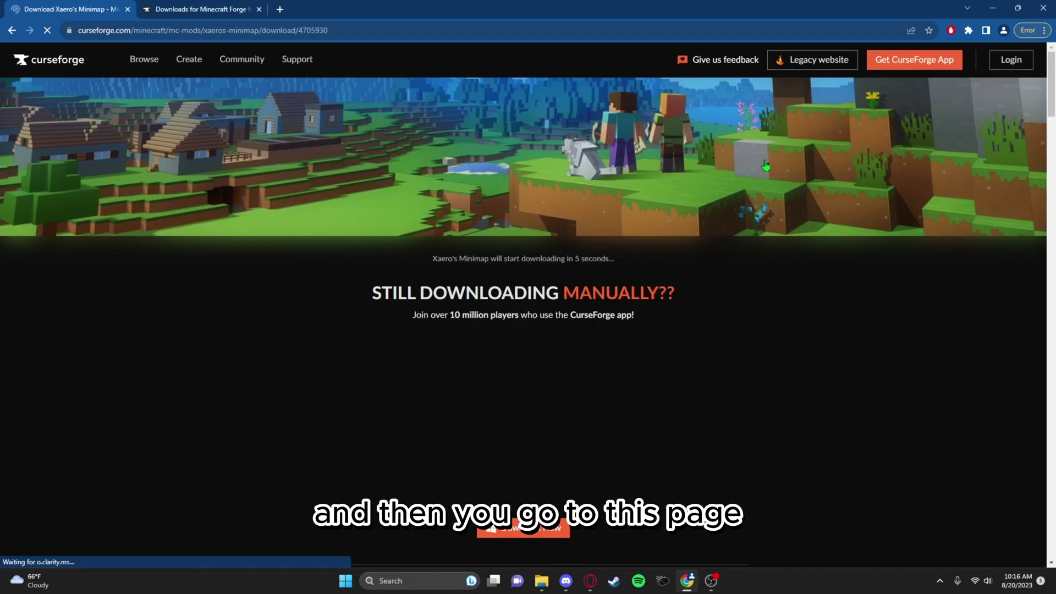
right_click(705, 265)
key(Escape)
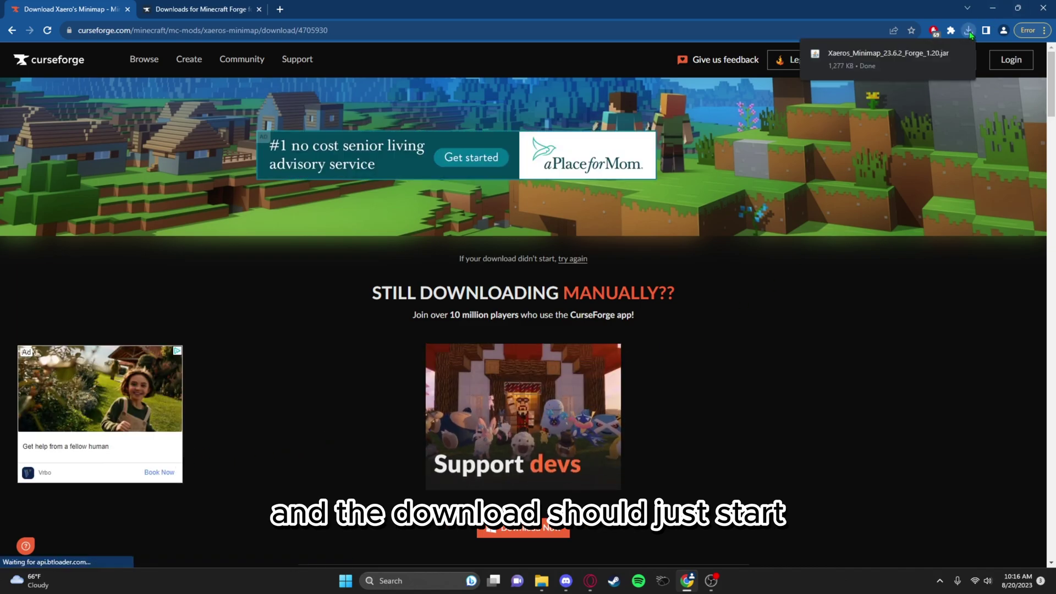
Download the recommended Forge 1.20.1-47.1.0 installer, skipping the AdFoc.us ad page
mouse_move(929, 58)
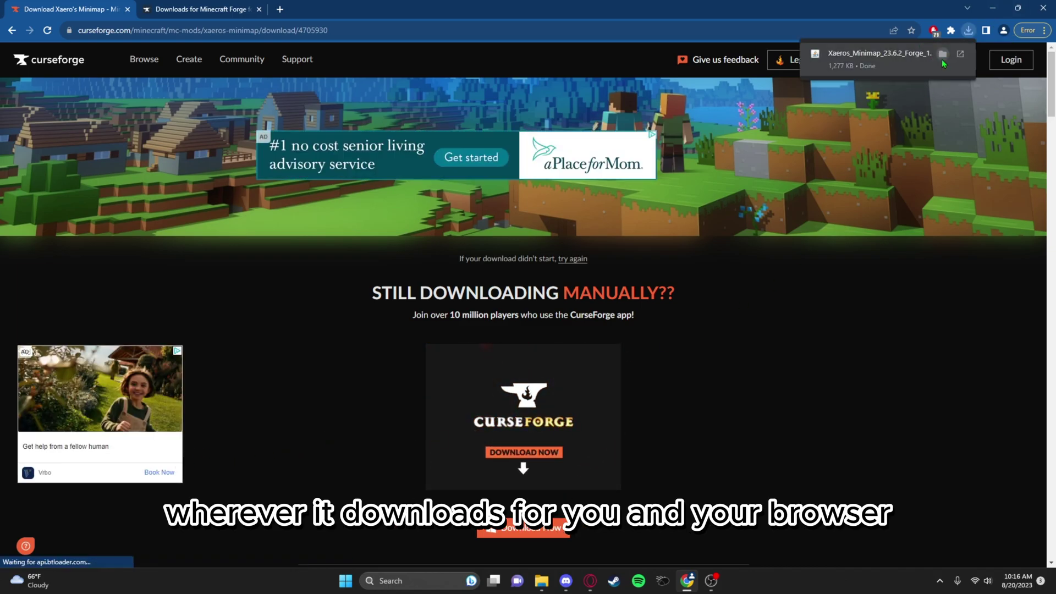
click(204, 9)
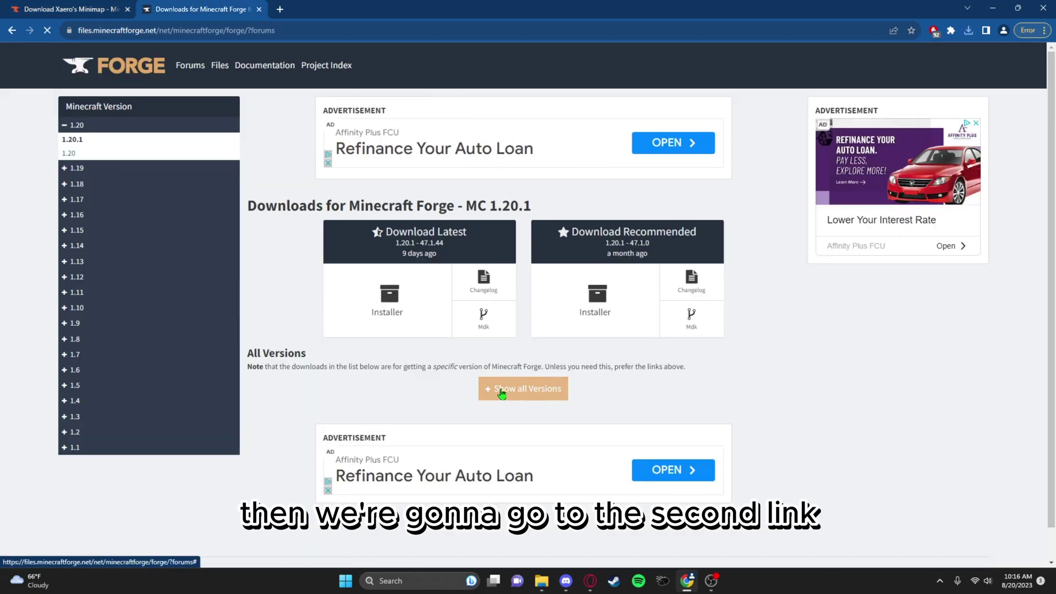
click(602, 326)
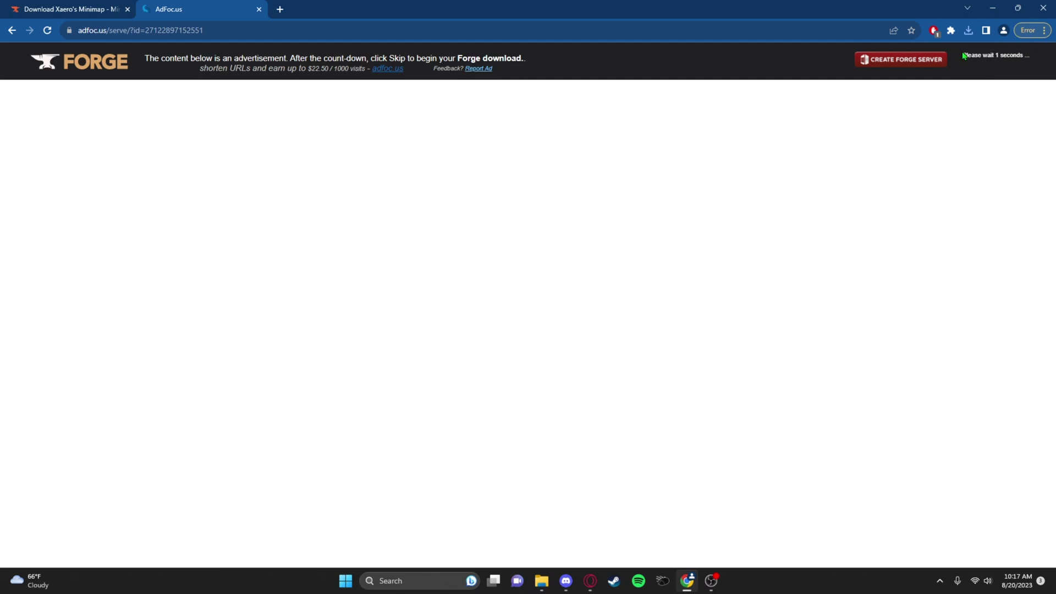
click(1016, 68)
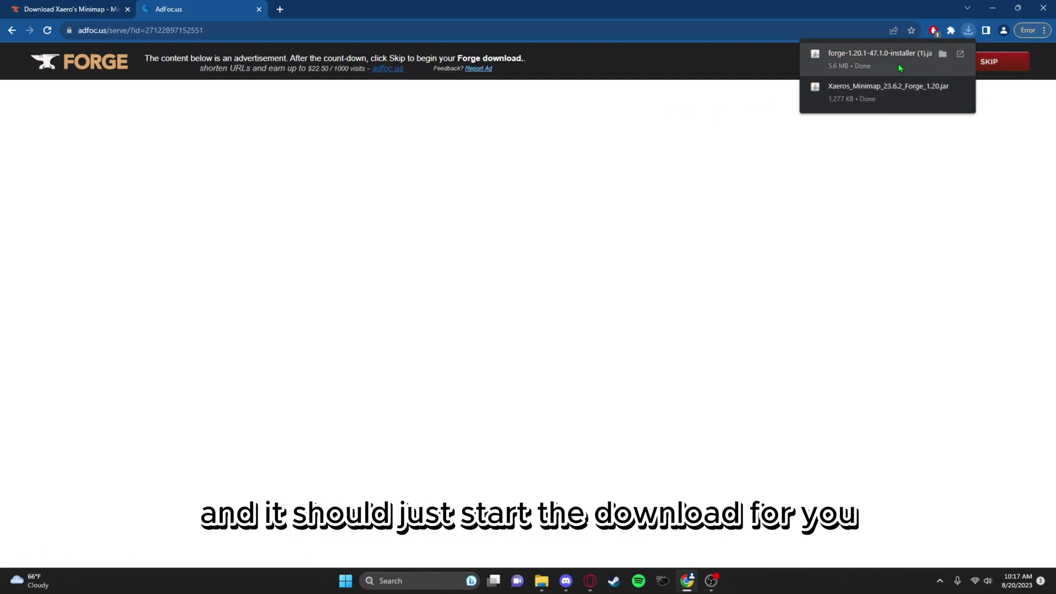
Drag the Forge installer and Xaero's Minimap jars from Chrome's downloads onto the desktop, then close Chrome
double_click(907, 11)
click(972, 51)
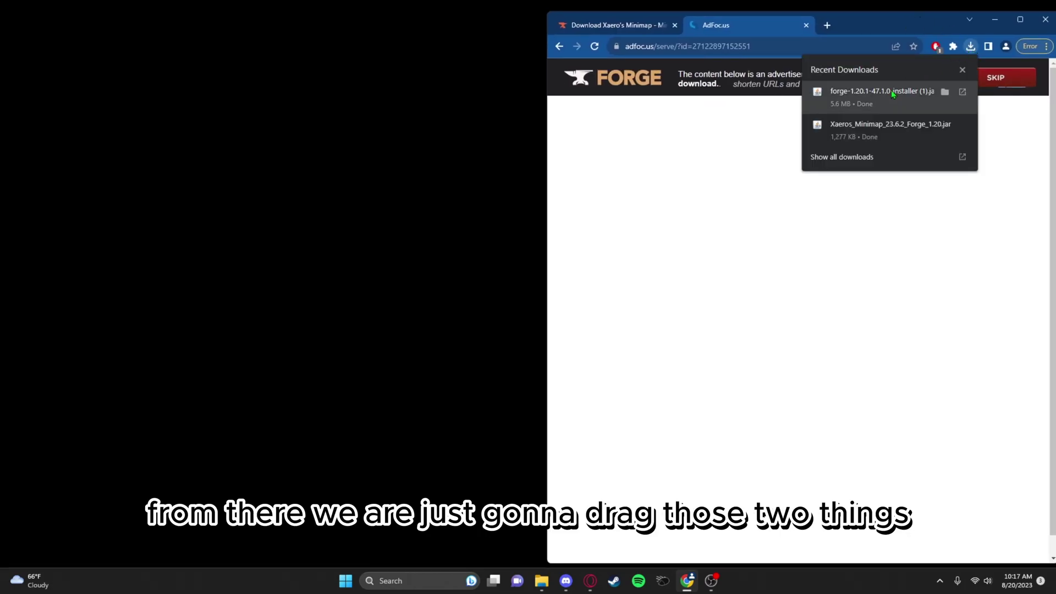
drag(847, 88, 365, 146)
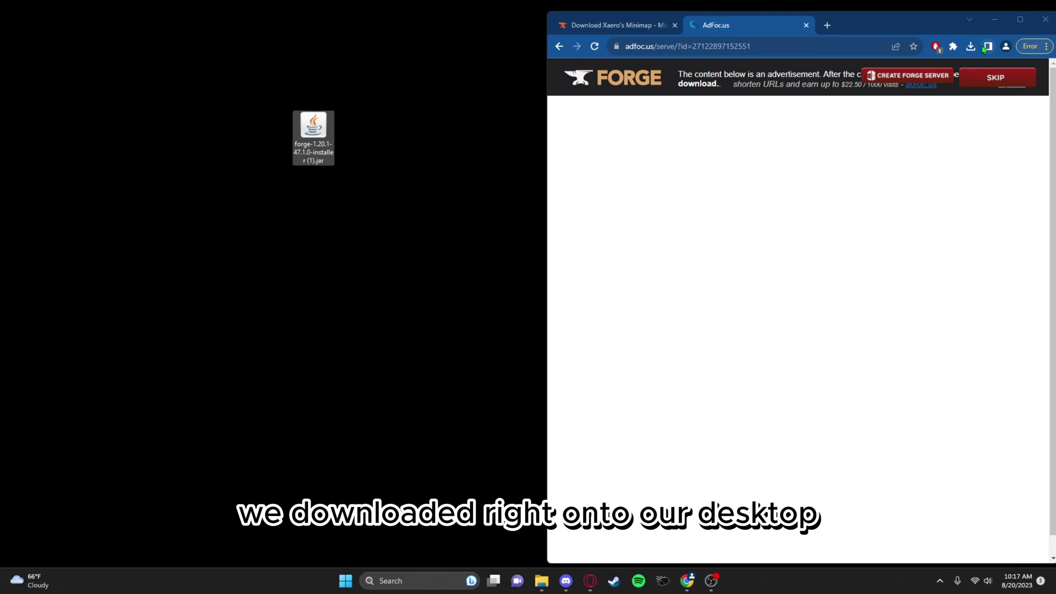
click(971, 48)
drag(850, 125, 318, 187)
click(408, 187)
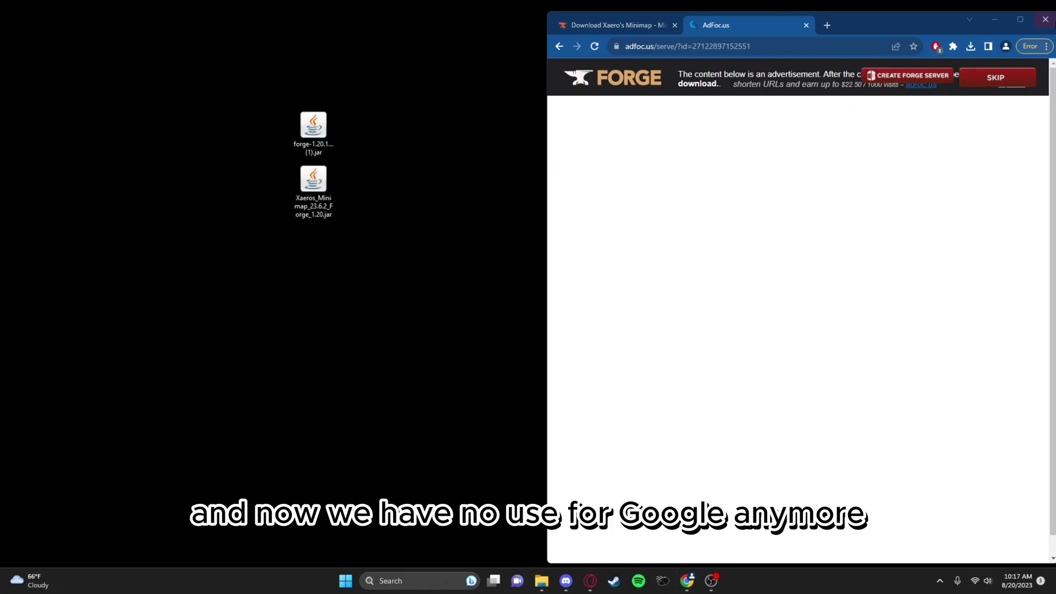
click(1043, 22)
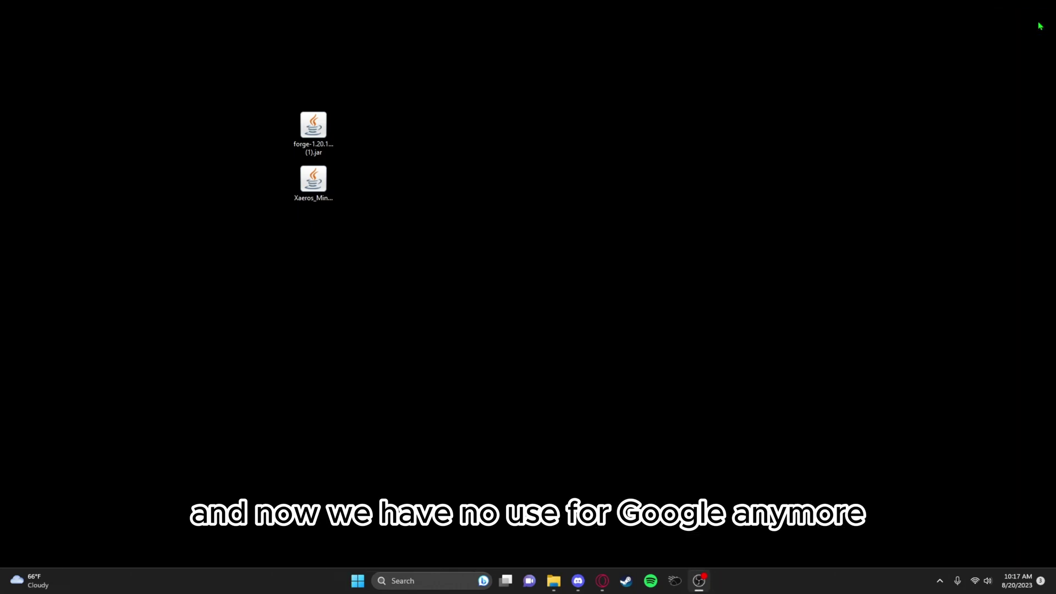
Run the Forge installer jar with Java and install the 1.20.1-forge-47.1.0 client
click(328, 135)
right_click(331, 135)
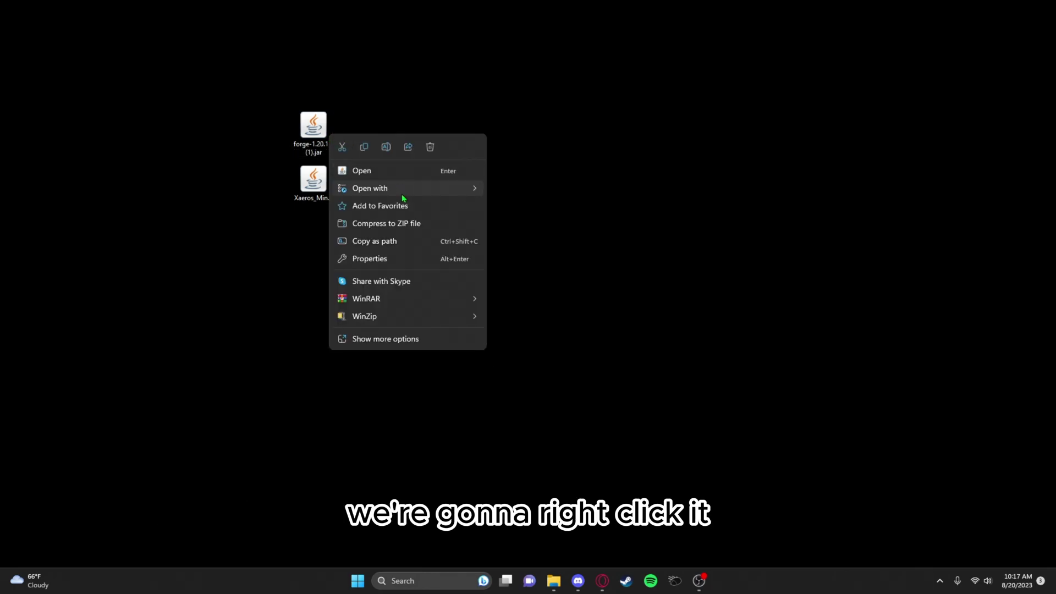
mouse_move(402, 196)
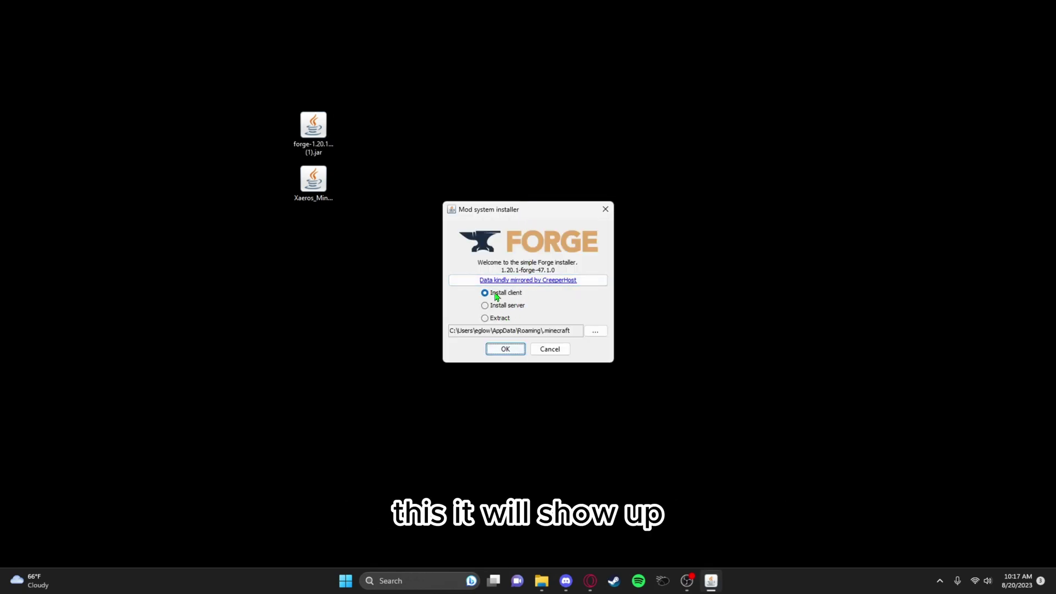
click(516, 351)
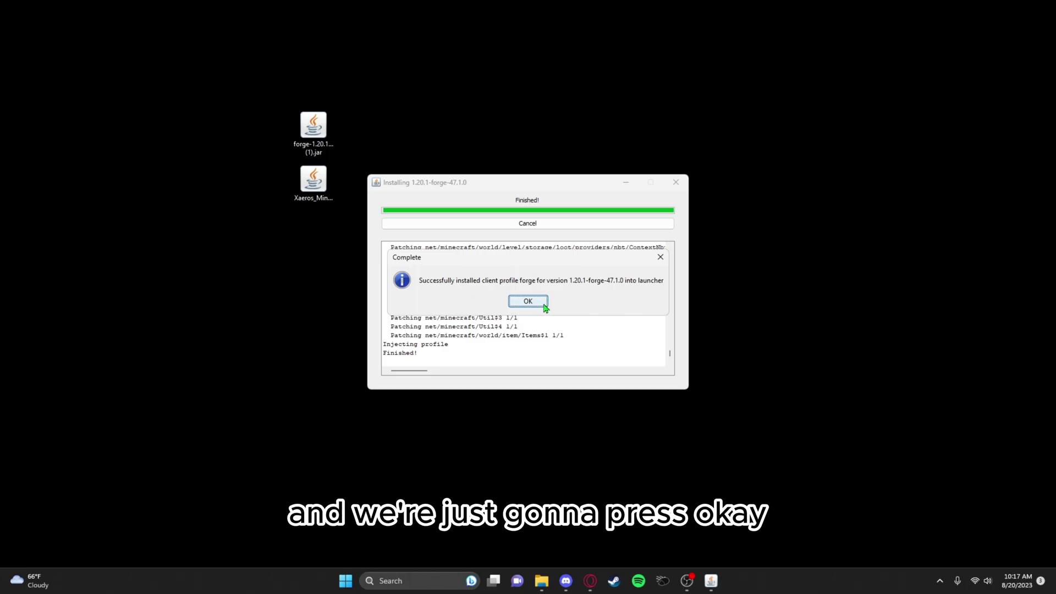
Dismiss the Forge success message and start the Minecraft Launcher from Windows search
click(535, 305)
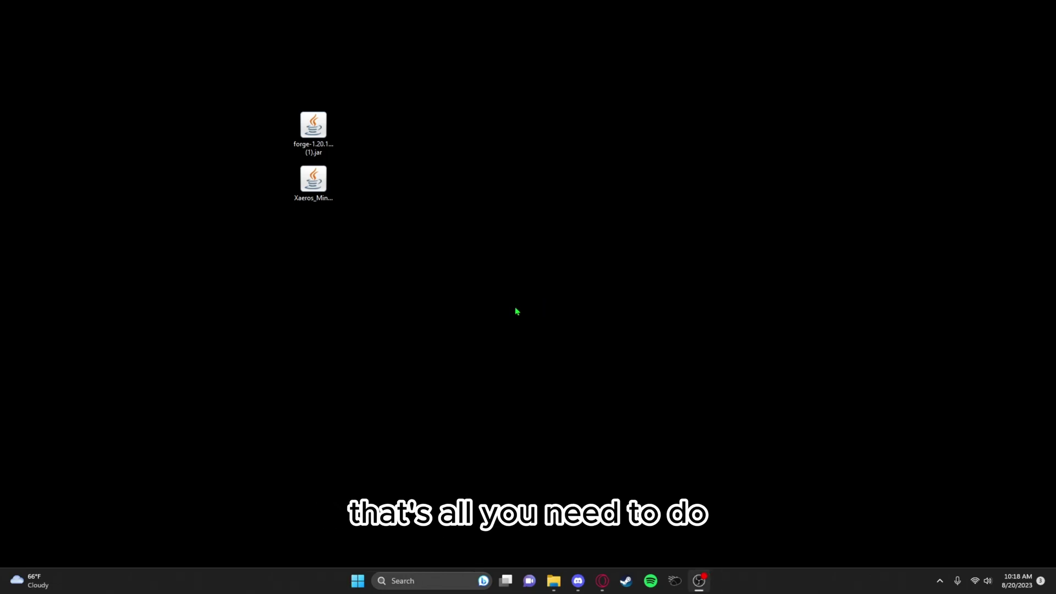
click(440, 582)
text(mn)
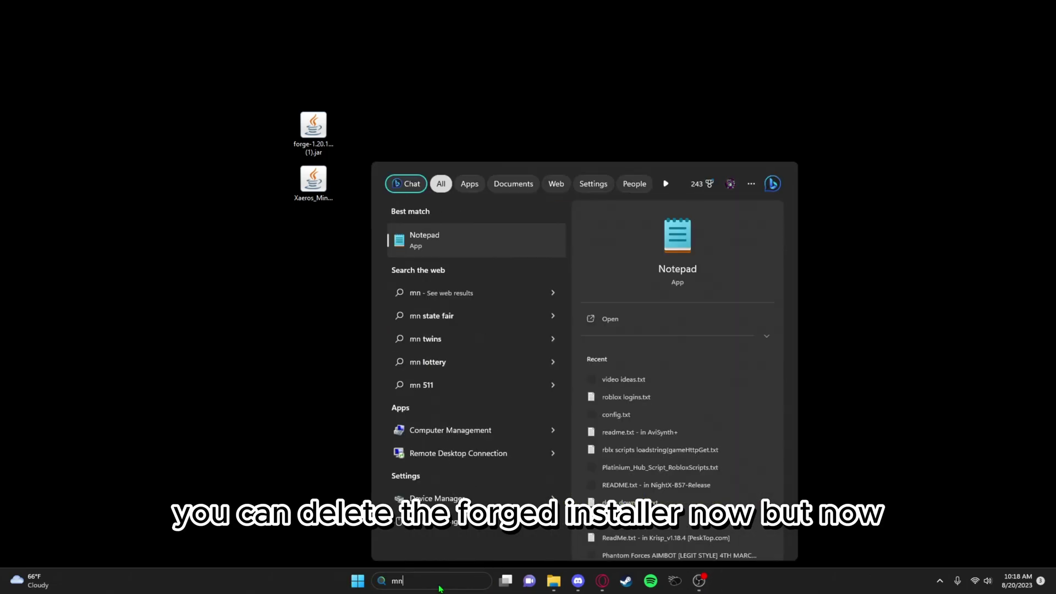
key(BackSpace)
key(BackSpace)
text(minecraft launcher)
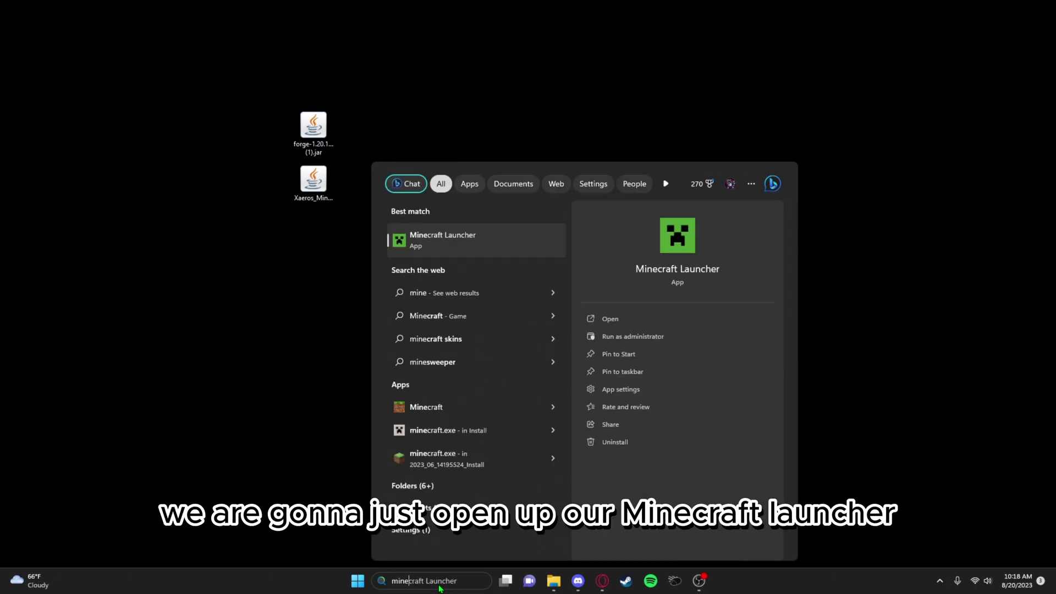
key(Return)
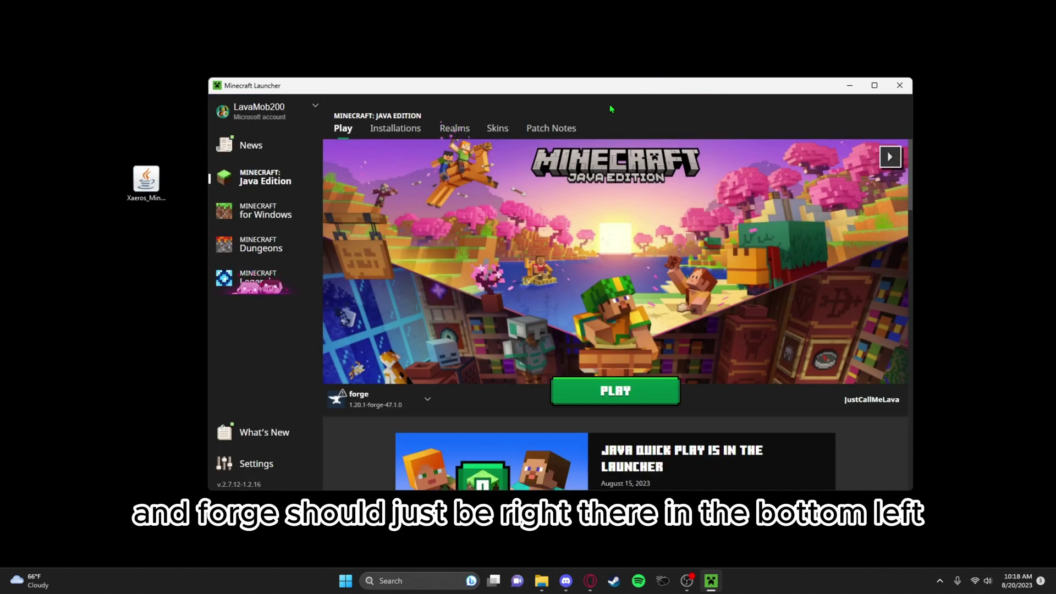
Check the Installations list with Modded shown, previewing a new installation's versions then cancelling
click(394, 130)
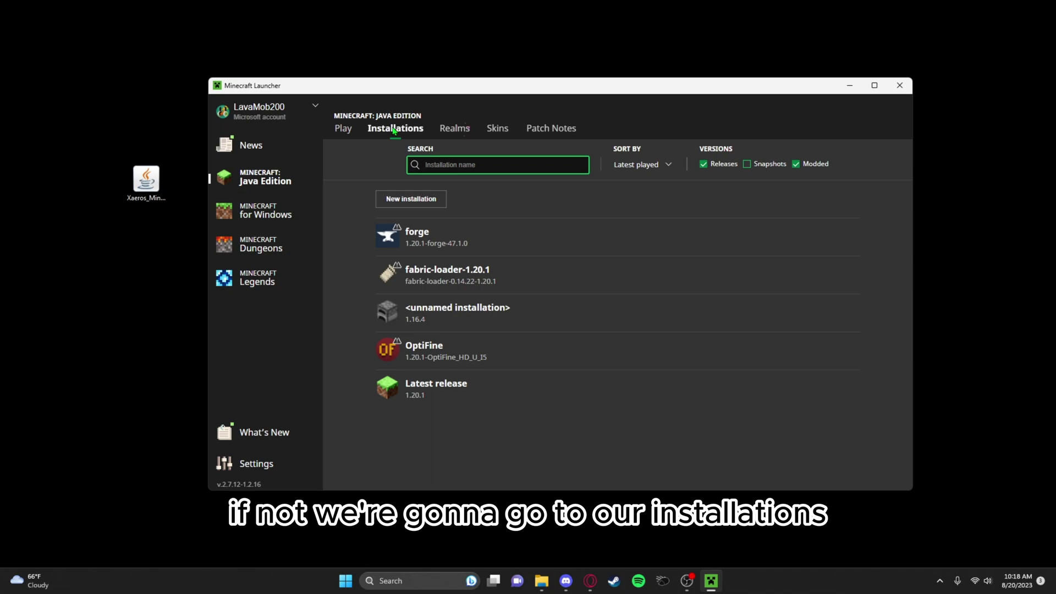
click(799, 165)
click(799, 165)
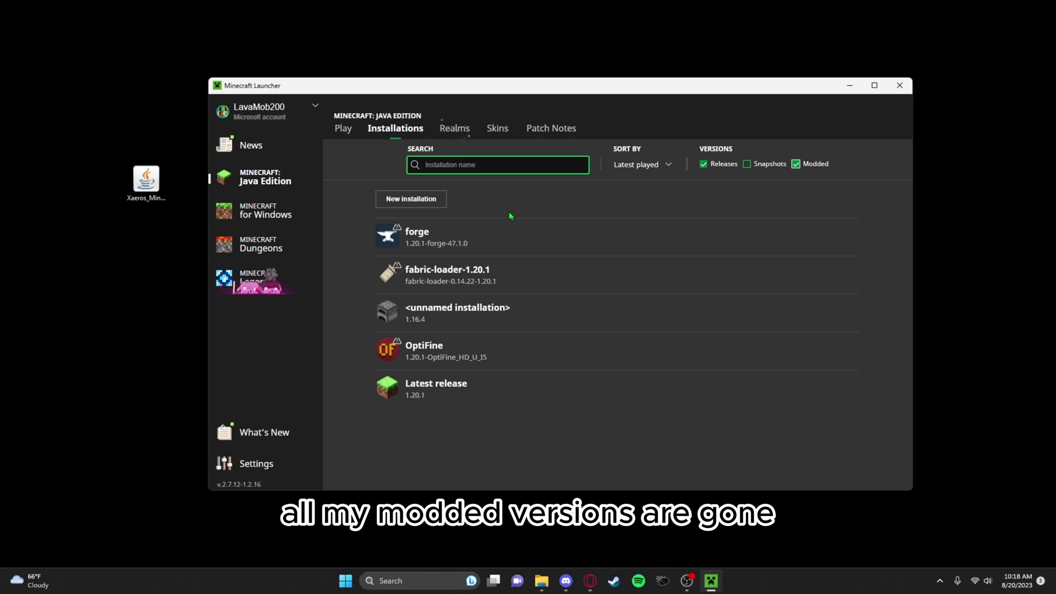
click(411, 199)
click(512, 252)
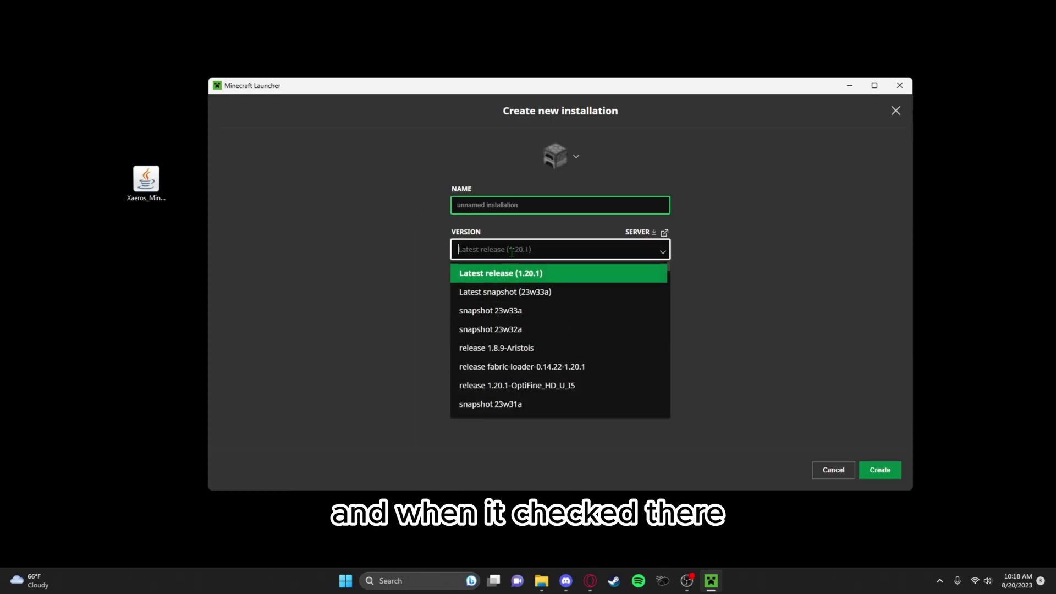
text(forge)
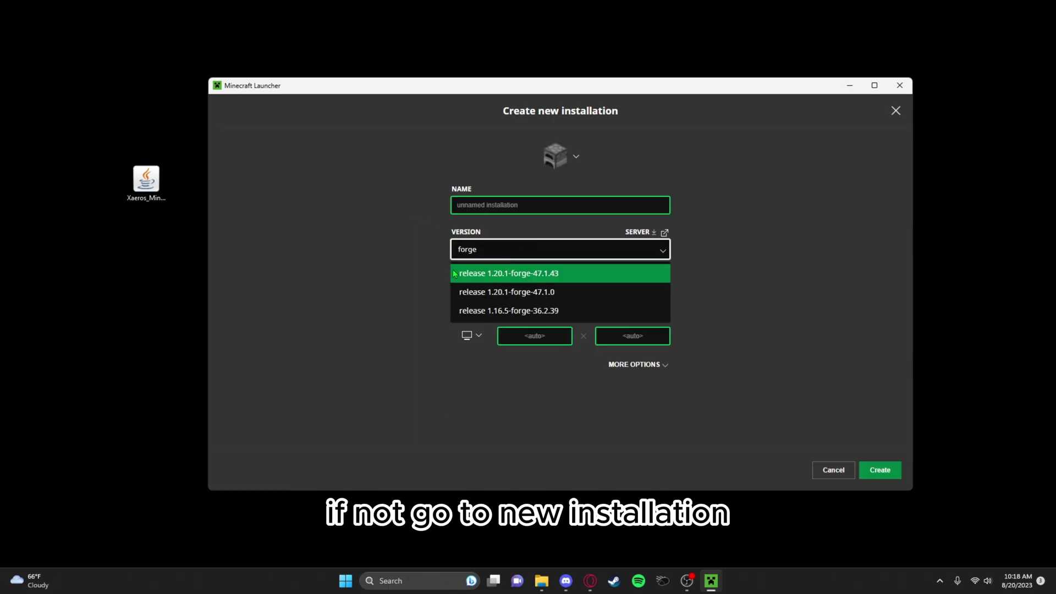
click(831, 470)
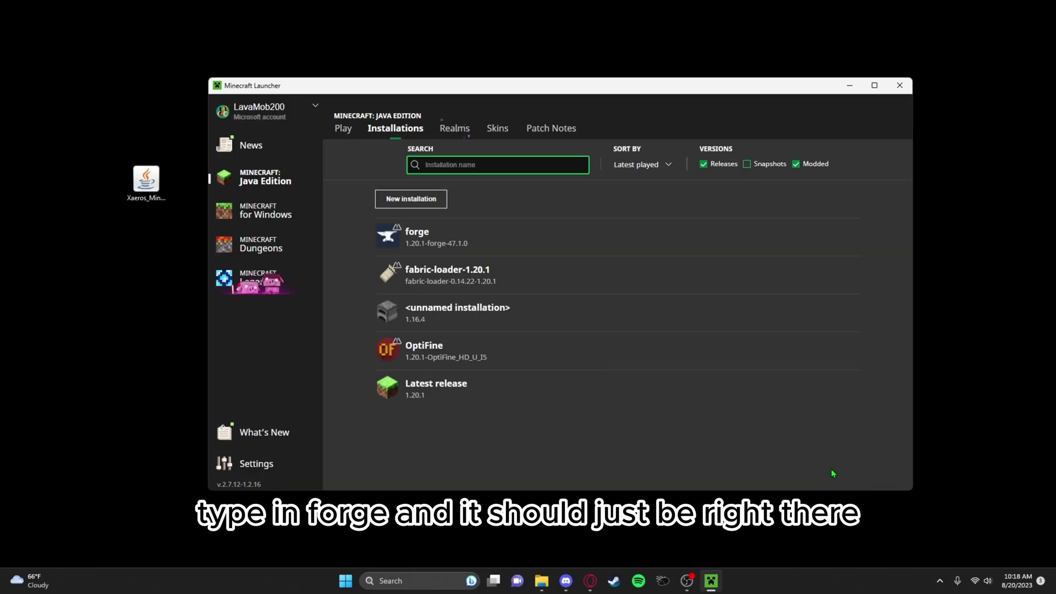
Launch the forge installation and view its Mods list: Minecraft, Forge 47.1.0, WorldEdit
mouse_move(605, 237)
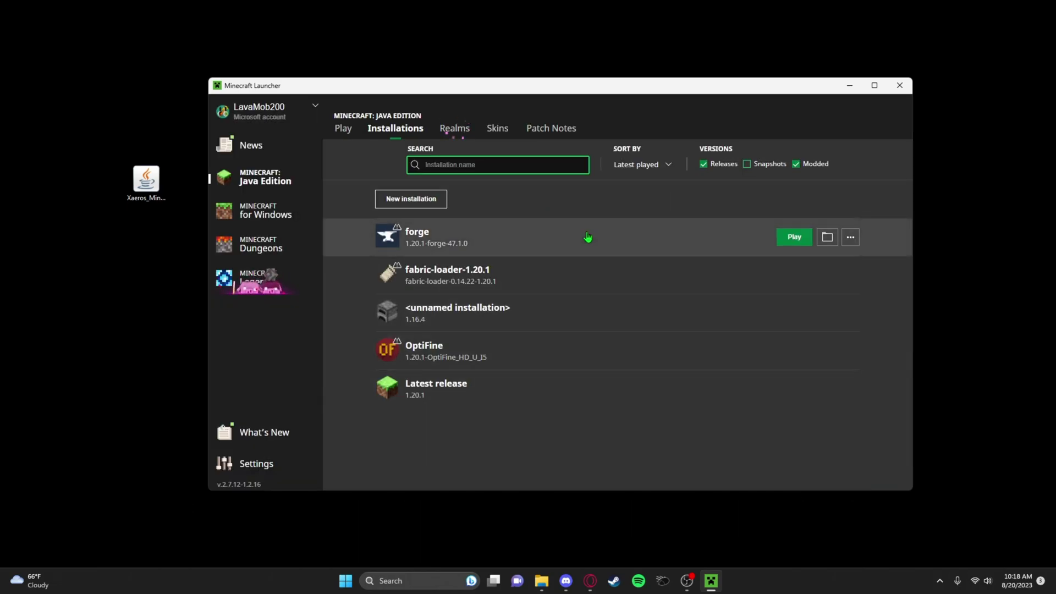
click(807, 241)
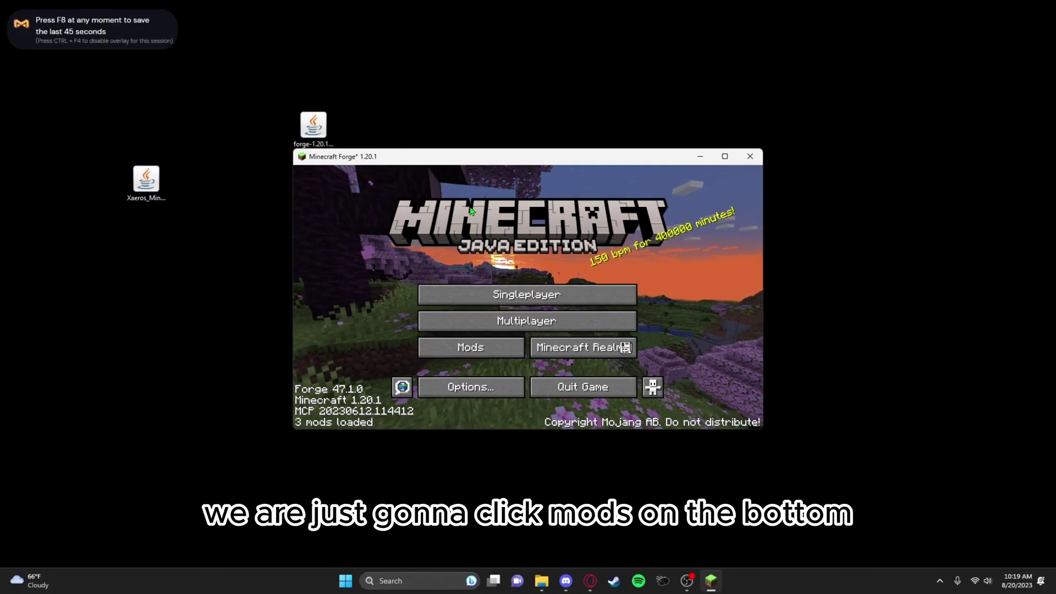
click(475, 353)
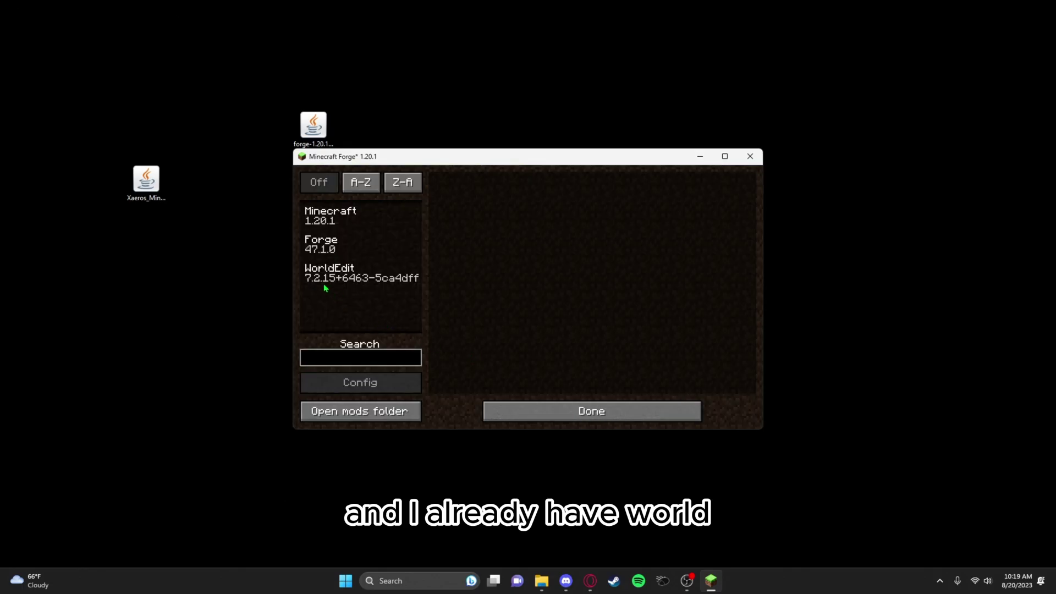
Replace WorldEdit with Xaeros_Minimap_23.6.2_Forge_1.20.jar in the mods folder and close the folder
click(378, 417)
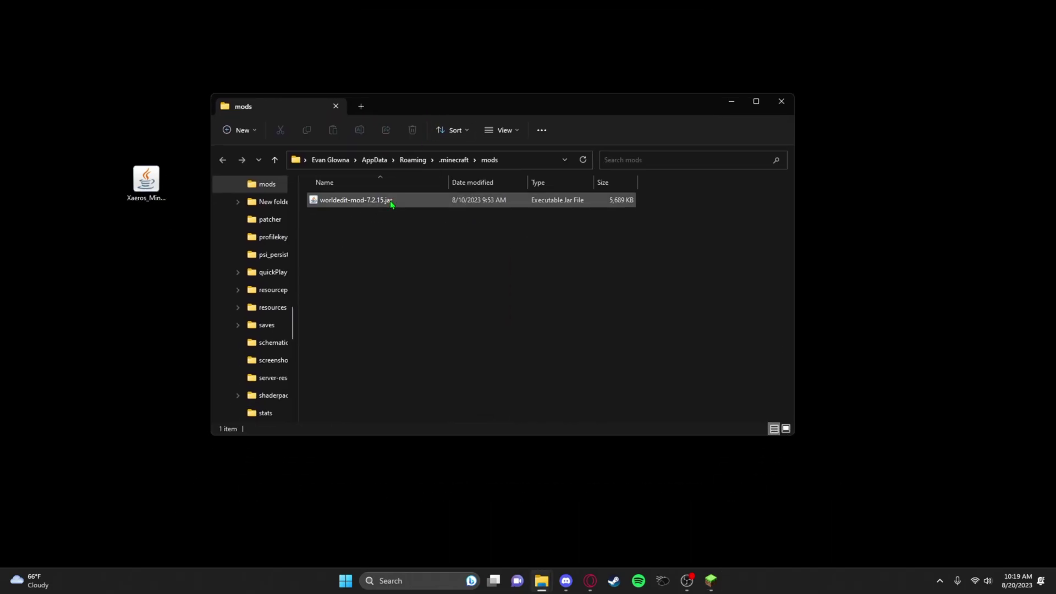
click(392, 202)
right_click(393, 202)
click(497, 214)
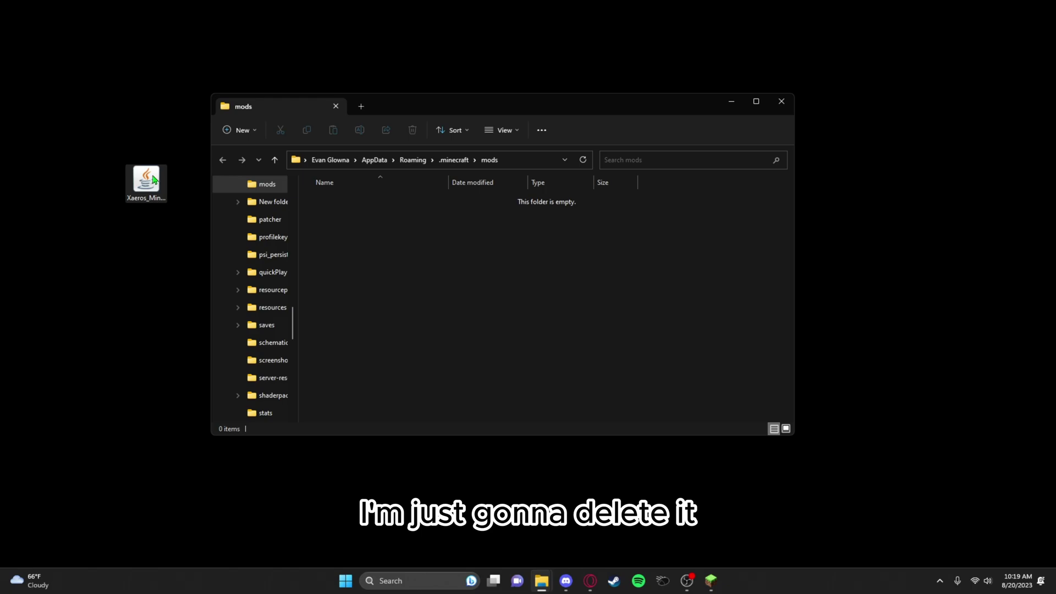
mouse_move(146, 180)
mouse_down()
mouse_move(444, 259)
mouse_move(436, 283)
mouse_up()
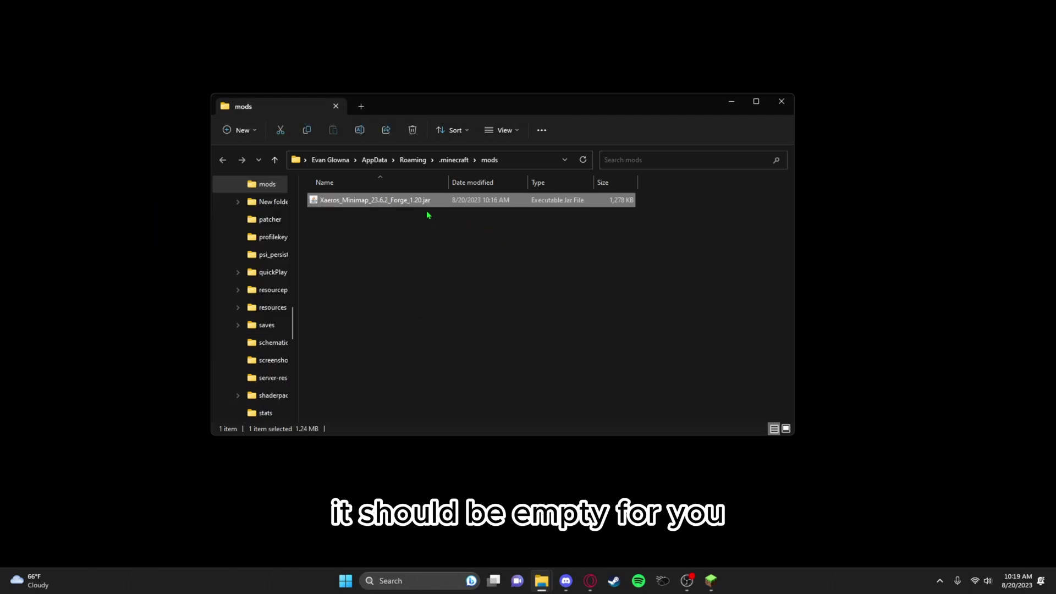
click(792, 109)
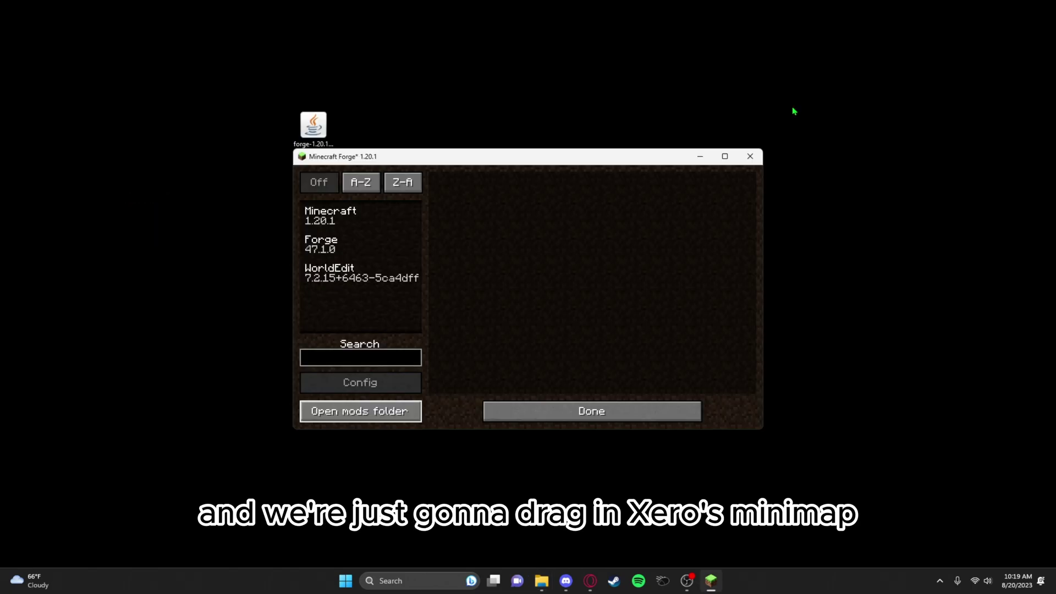
Quit Minecraft and relaunch it through the Minecraft Launcher found by searching 'mine'
click(585, 409)
click(576, 396)
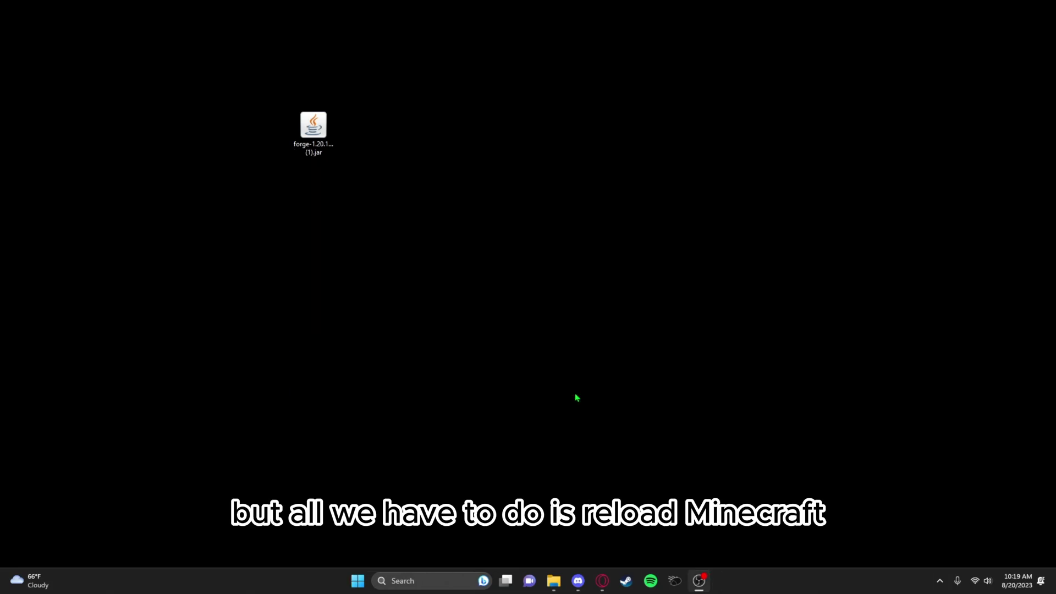
click(483, 581)
text(mine)
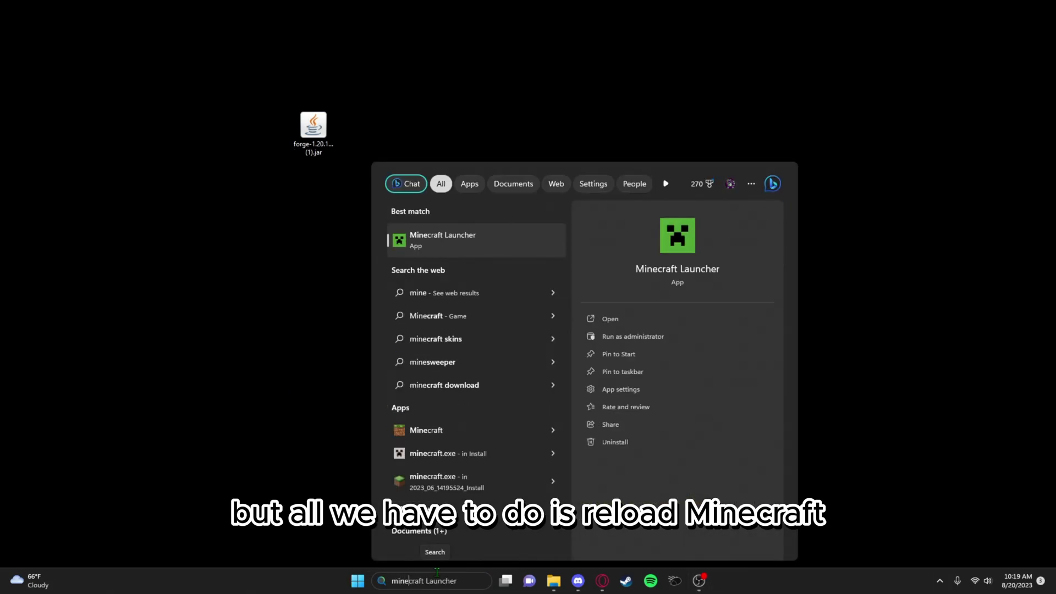
key(Return)
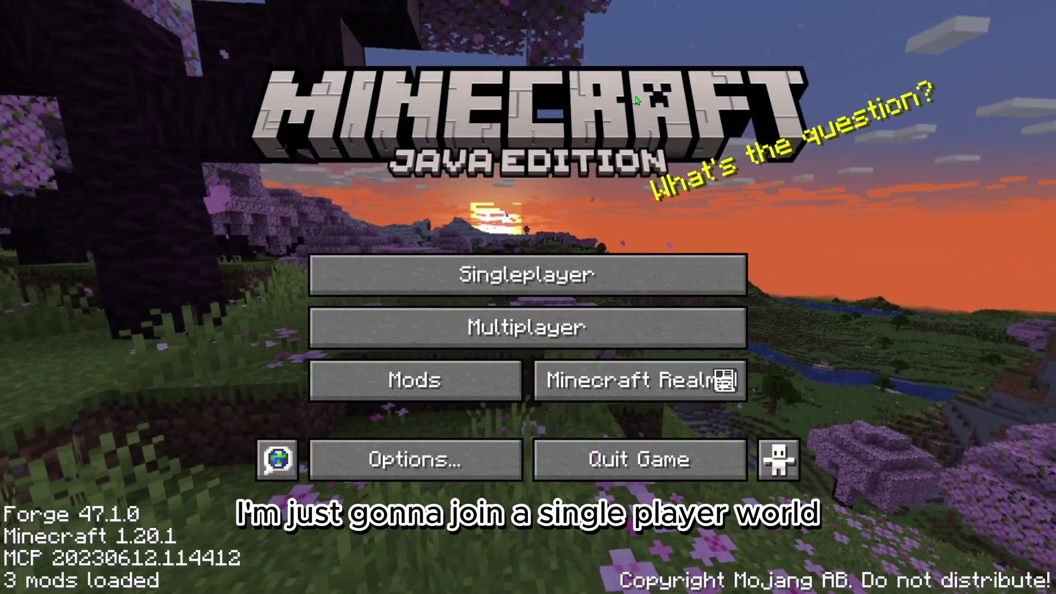
Join the first singleplayer world, the Creative world 'New World (4)'
click(605, 261)
click(398, 152)
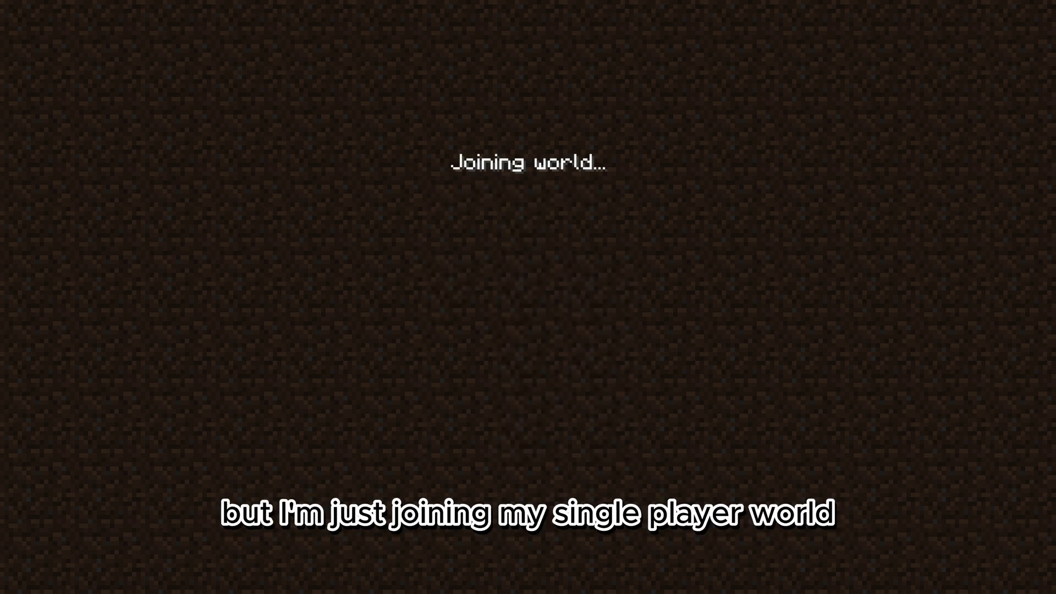
Fly up over the snowy mountain and turn toward the island
key(w)
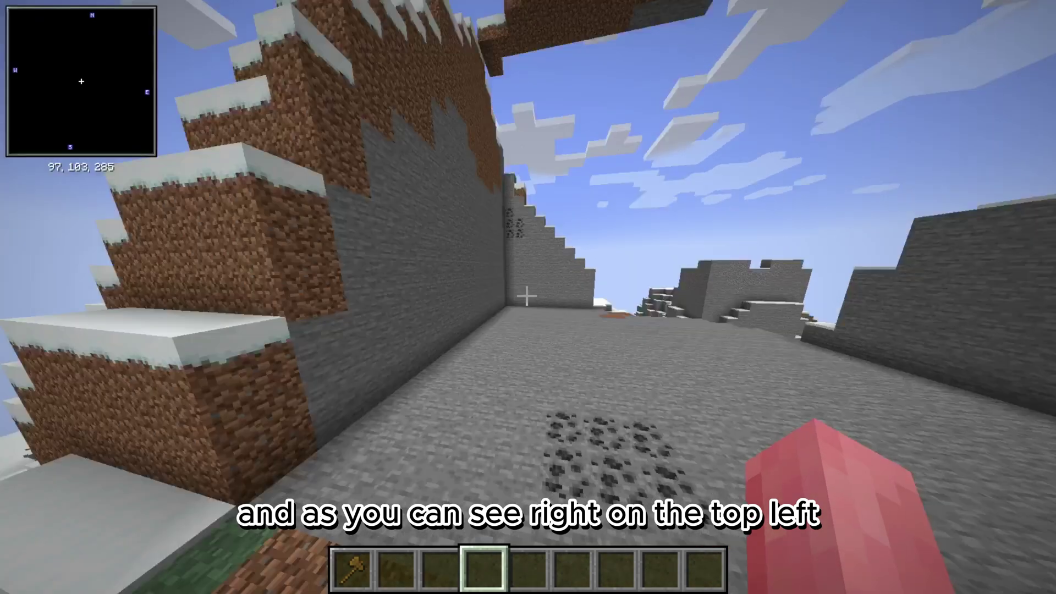
key(w)
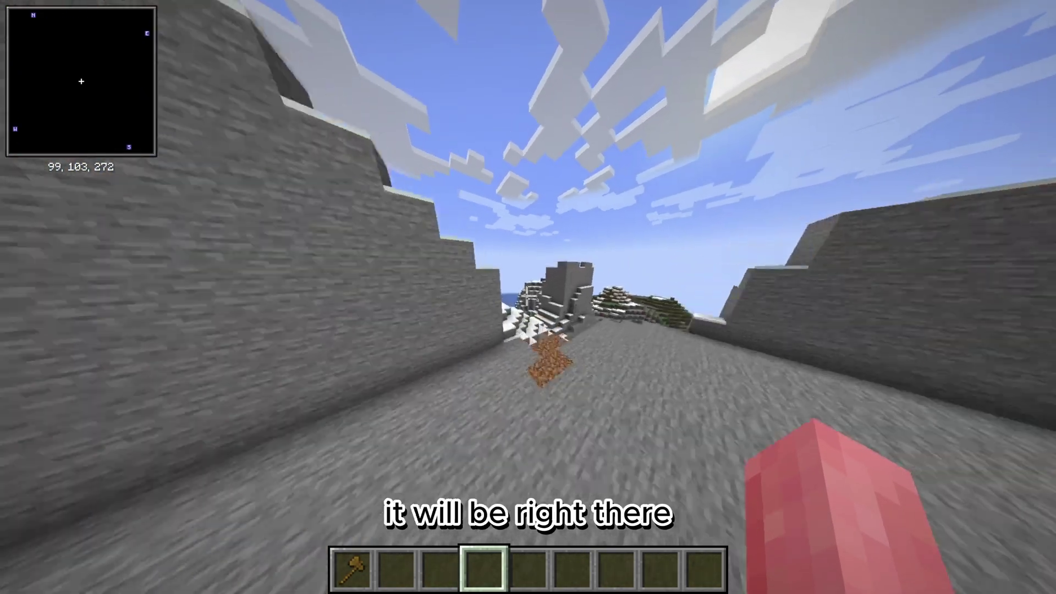
key(w)
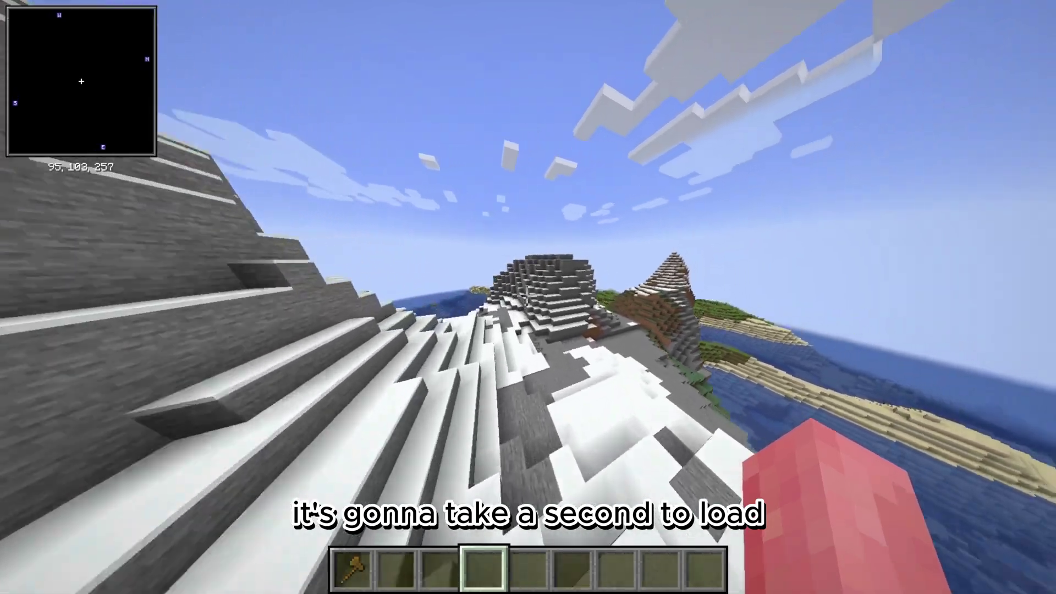
key(w)
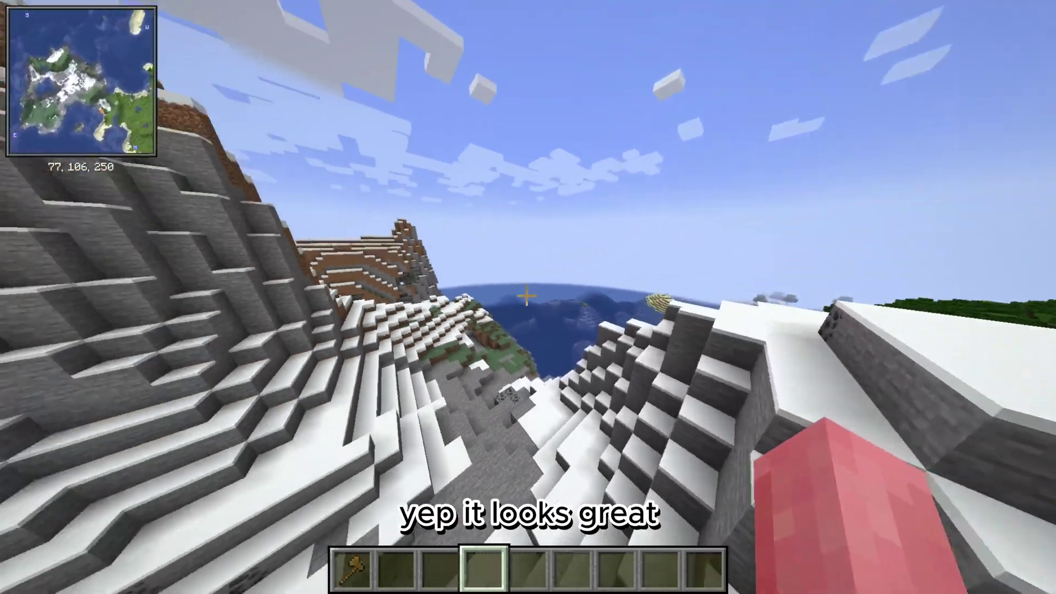
key(w)
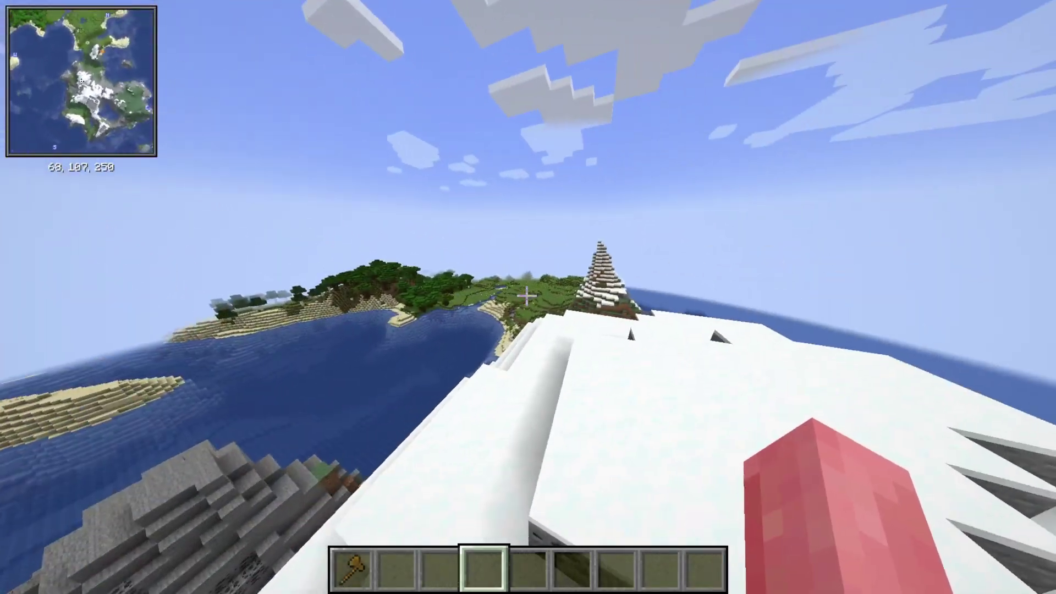
Drag the minimap to other screen spots, then confirm it back in the top-left corner
key(y)
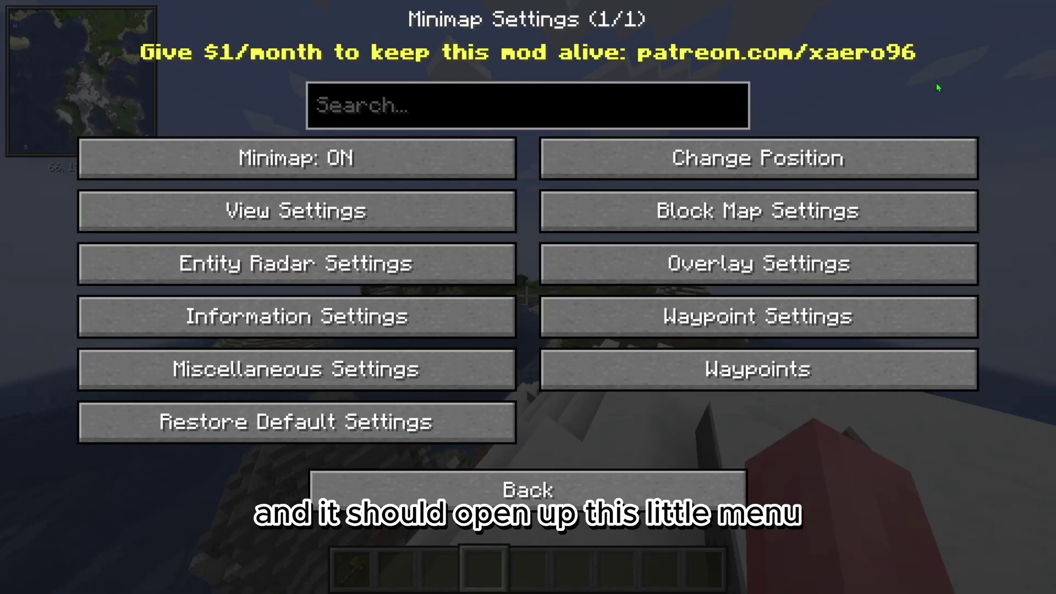
click(734, 159)
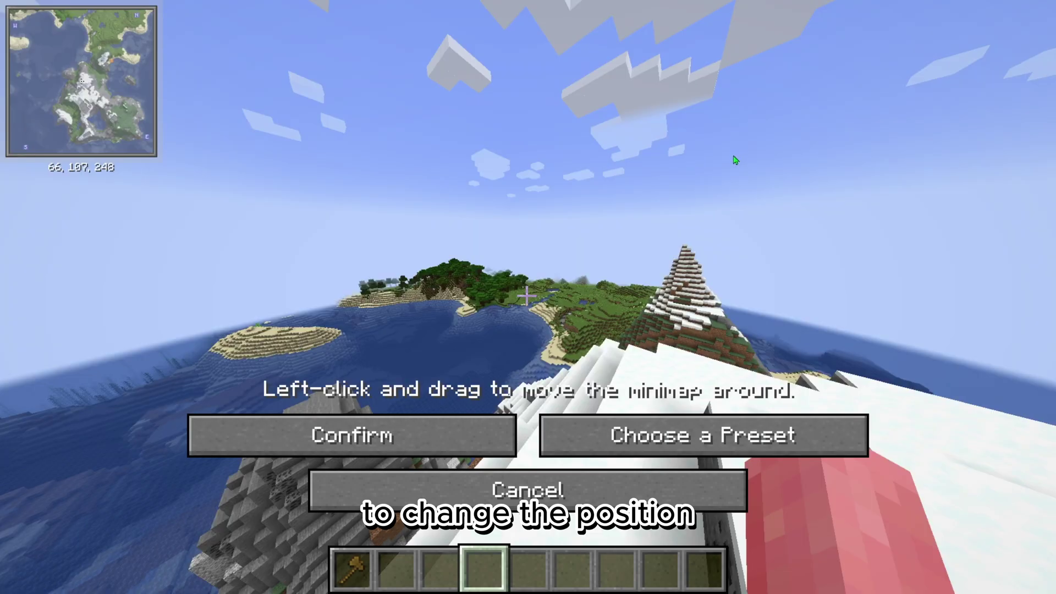
mouse_move(118, 129)
mouse_down()
mouse_move(459, 205)
mouse_move(937, 140)
mouse_move(982, 113)
mouse_up()
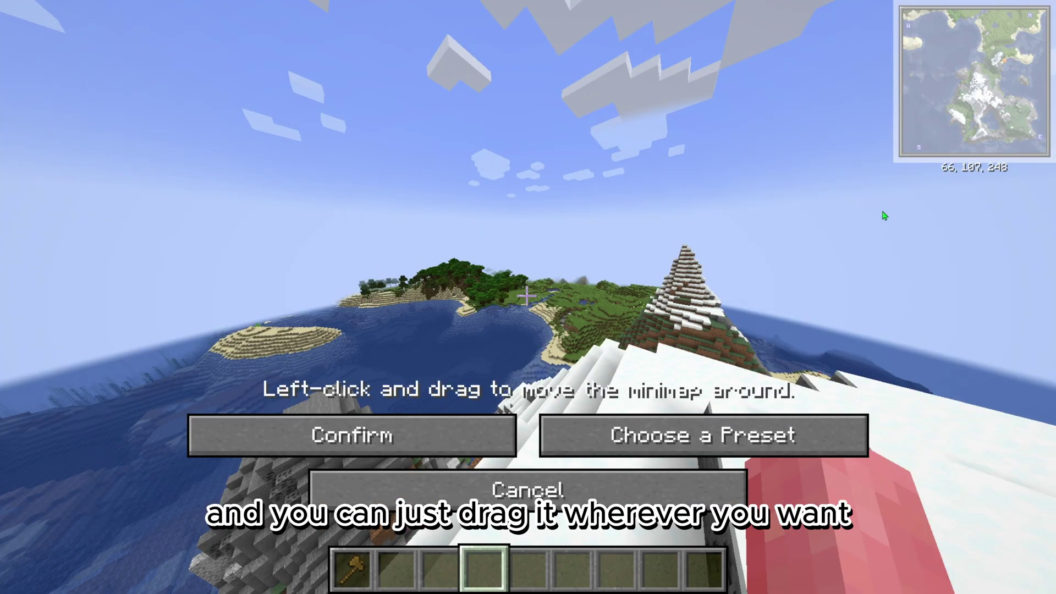
mouse_move(924, 96)
mouse_down()
mouse_move(920, 497)
mouse_move(551, 372)
mouse_move(32, 98)
mouse_up()
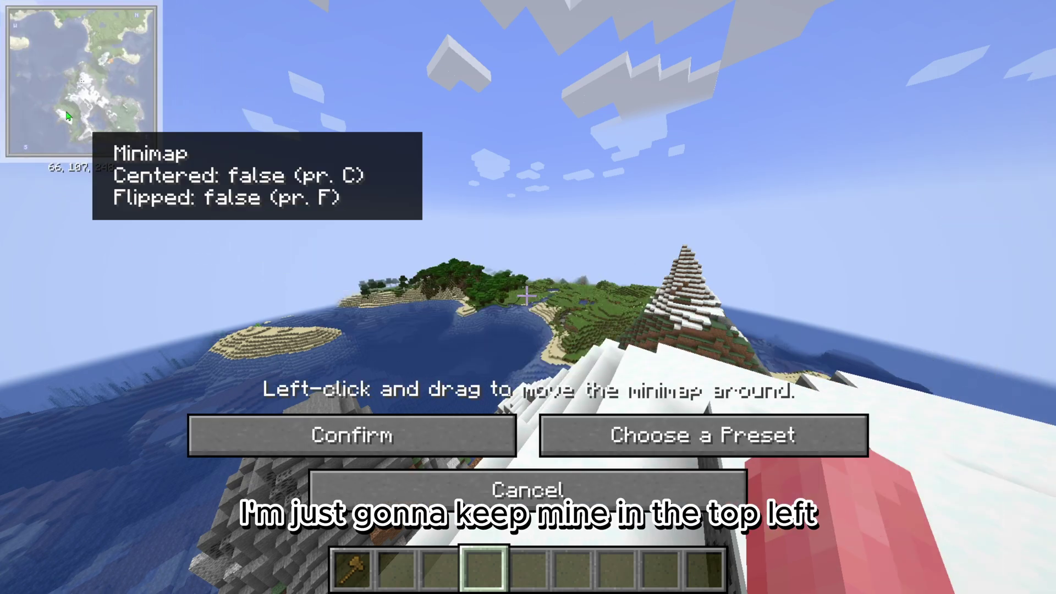
click(477, 430)
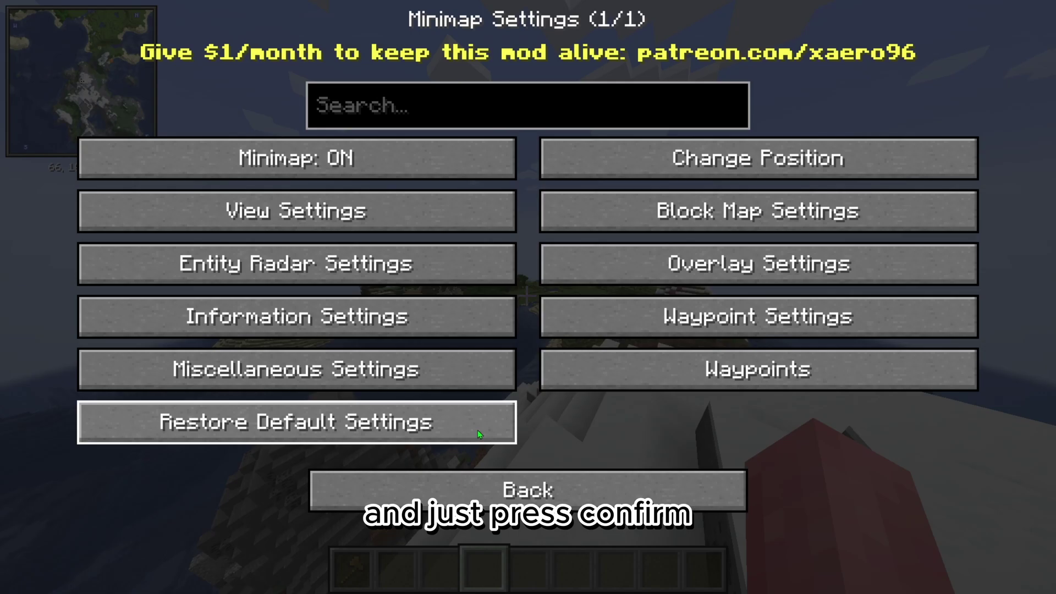
Cycle the minimap shape between circle and square, ending on square, and set the frame colour to Aqua
click(374, 206)
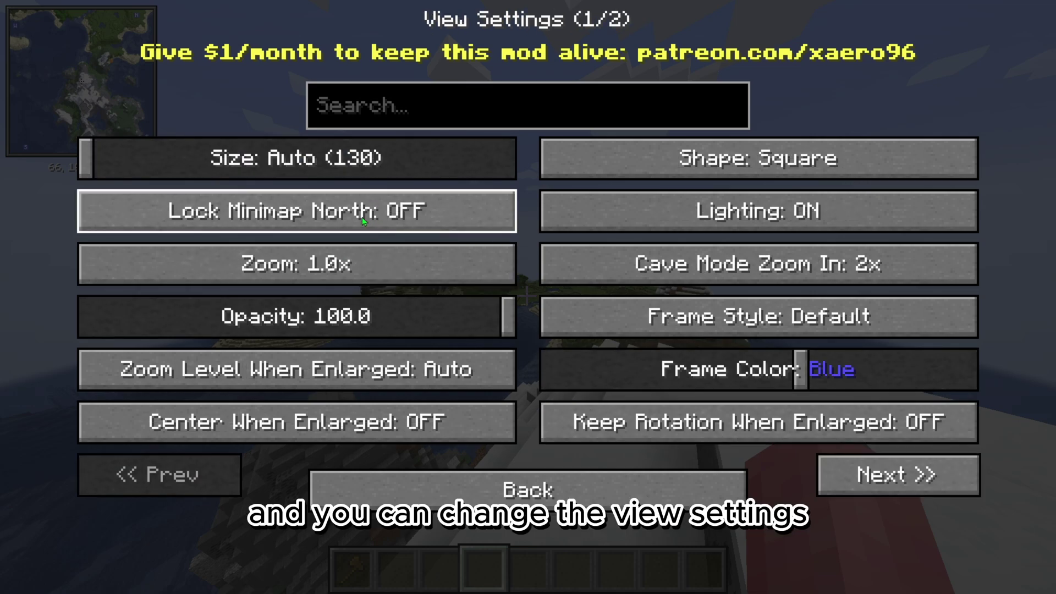
click(709, 160)
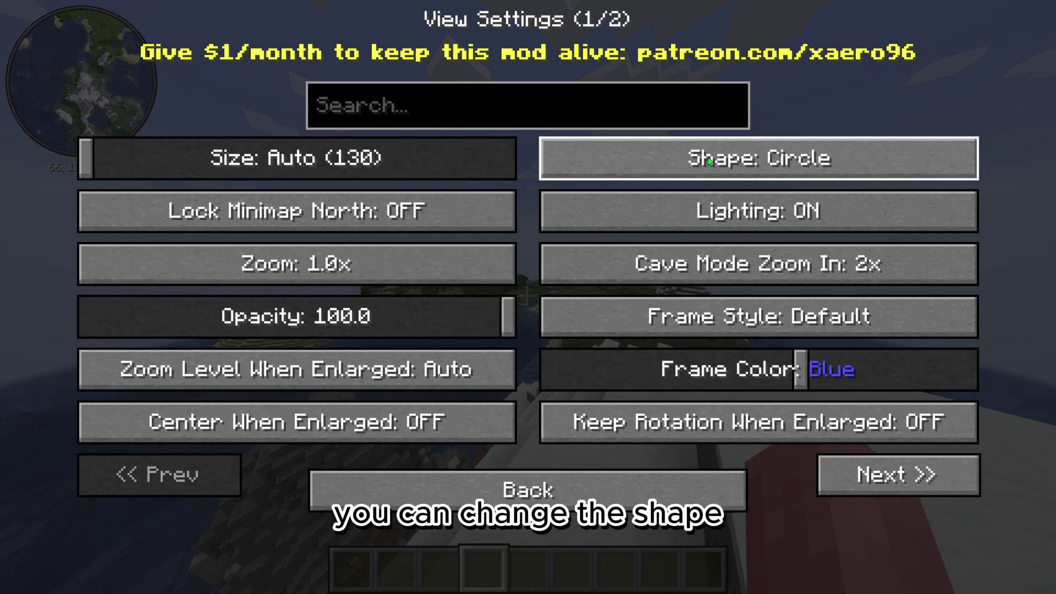
click(709, 161)
click(710, 160)
click(709, 161)
click(710, 160)
click(710, 161)
click(709, 161)
click(709, 160)
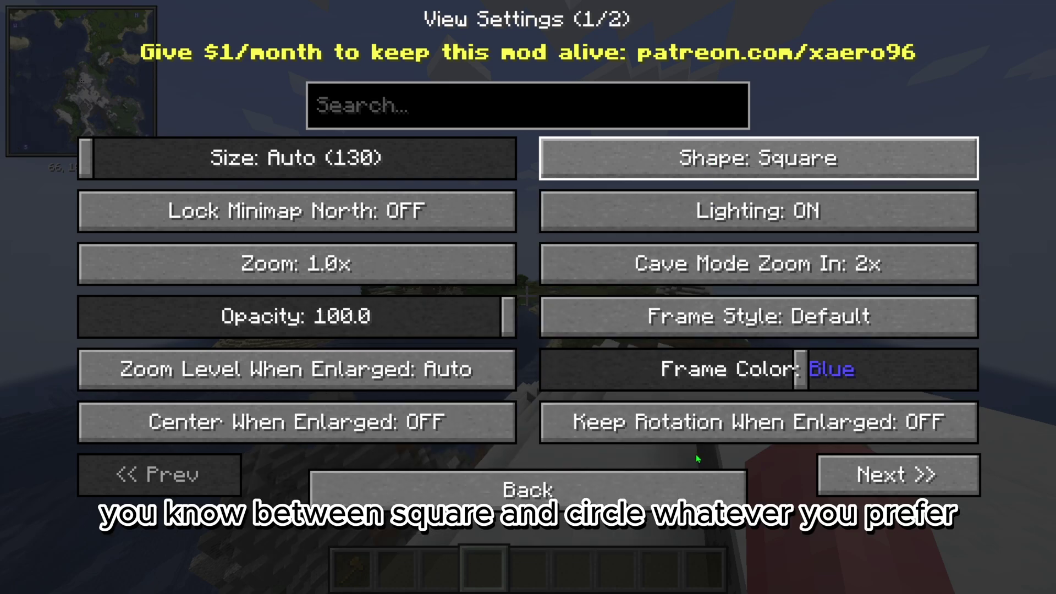
mouse_move(801, 370)
mouse_down()
mouse_move(888, 383)
mouse_move(849, 385)
mouse_up()
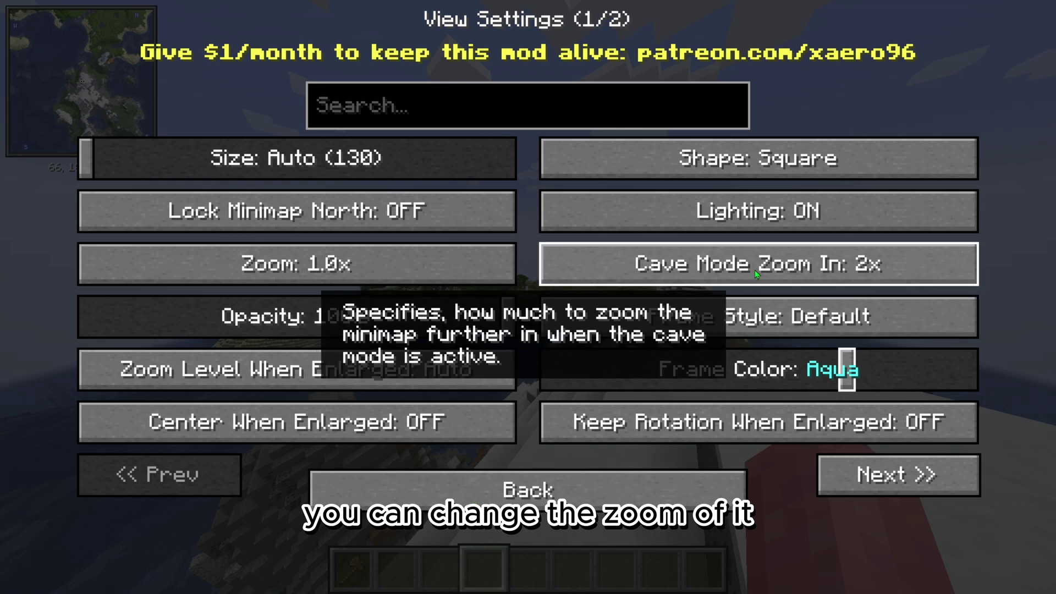
Try zoom up to 5.0x and back to 1.0x, lower opacity then 100.0, and Center When Enlarged on then off
click(392, 270)
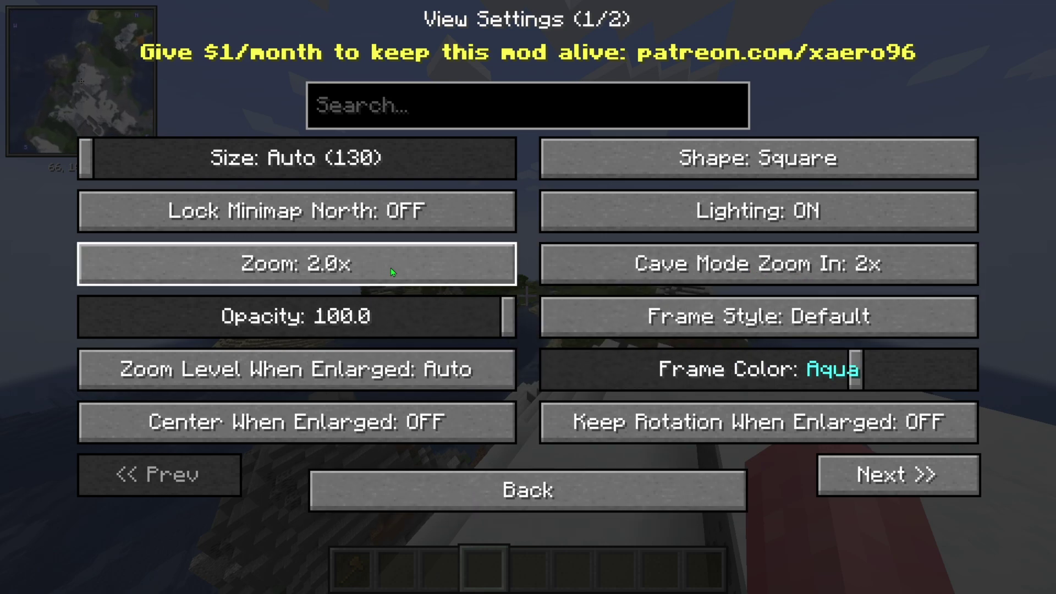
click(391, 269)
click(392, 269)
click(392, 270)
click(391, 270)
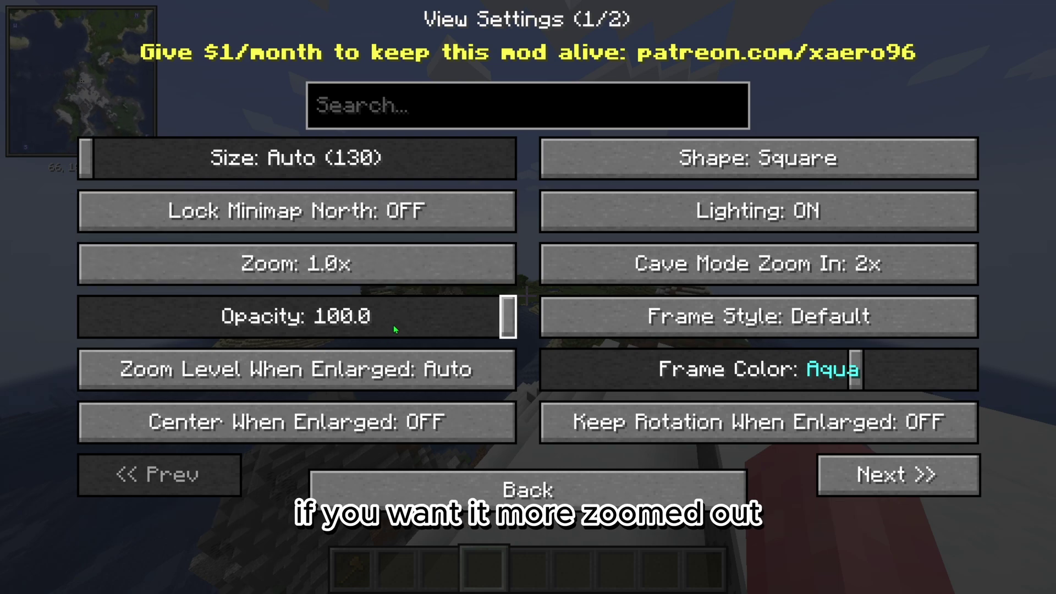
mouse_move(396, 328)
mouse_down()
mouse_move(210, 326)
mouse_move(540, 318)
mouse_up()
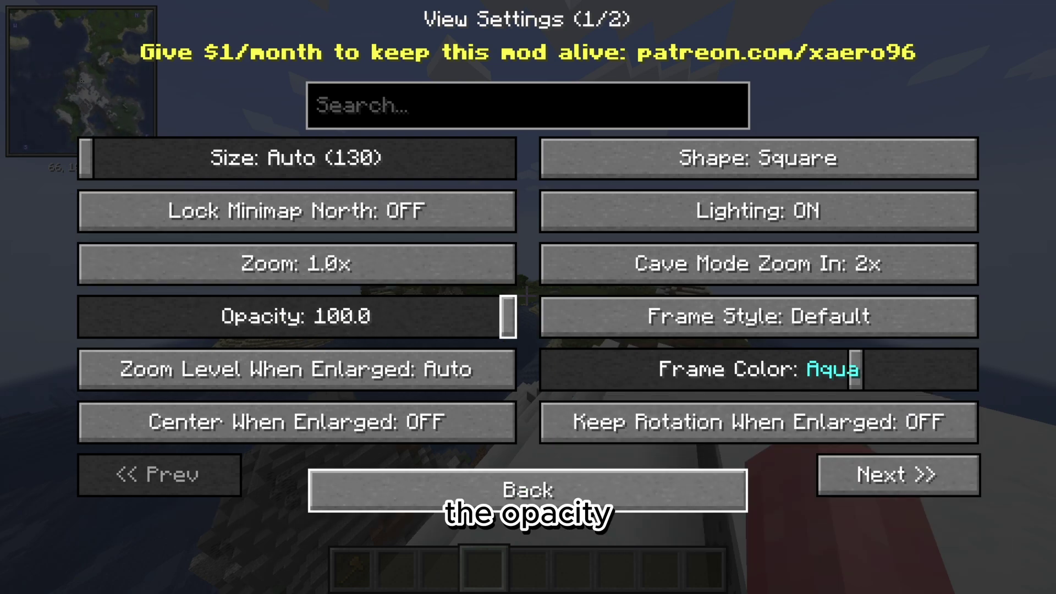
click(372, 425)
click(372, 425)
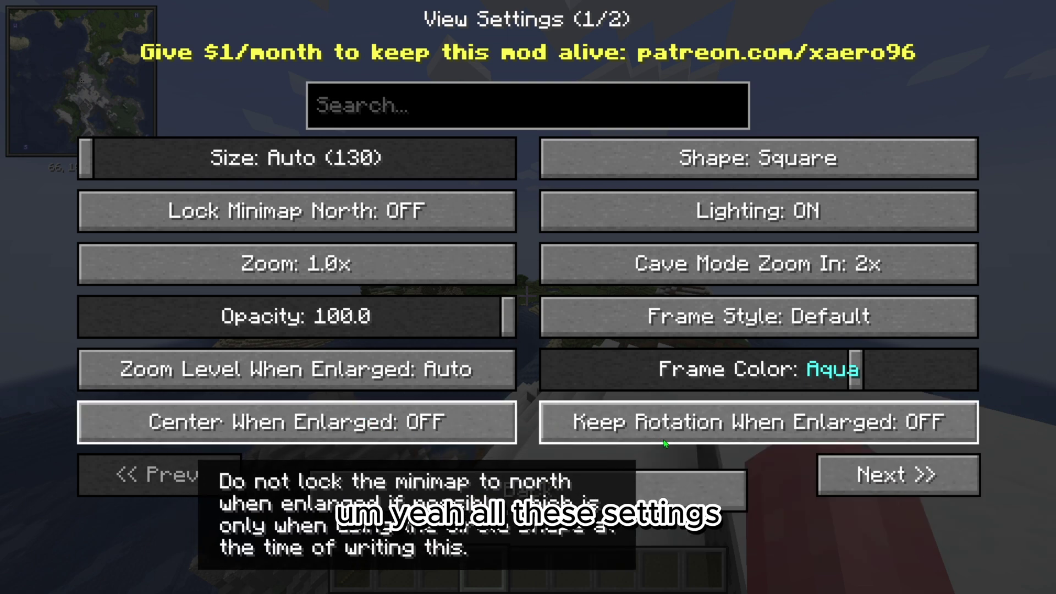
Browse Options > Controls > Key Binds down to the Xaero's Minimap binds, then return to the world
key(Escape)
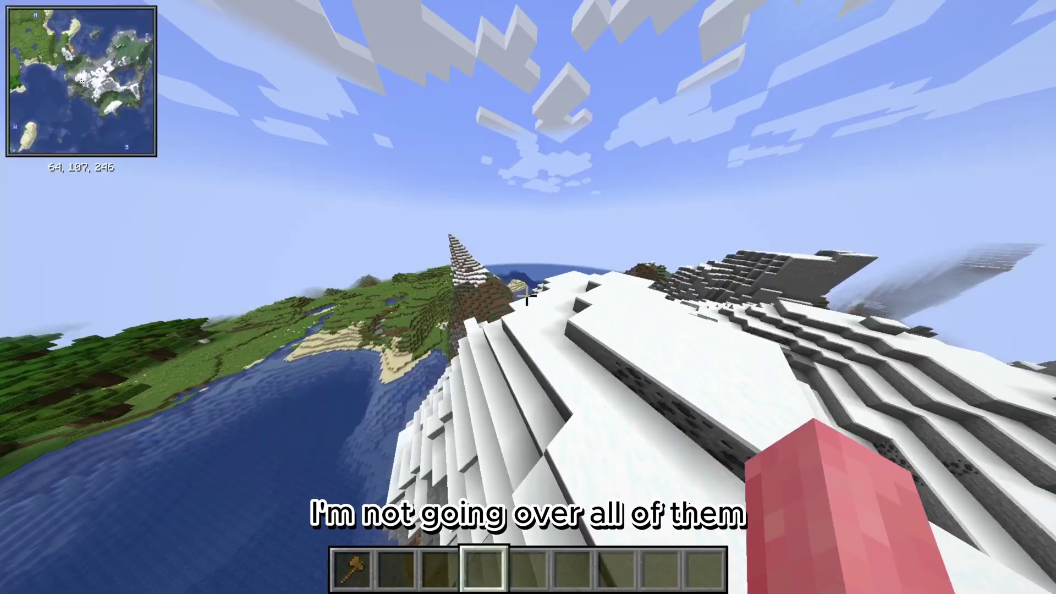
key(Escape)
click(424, 344)
click(650, 254)
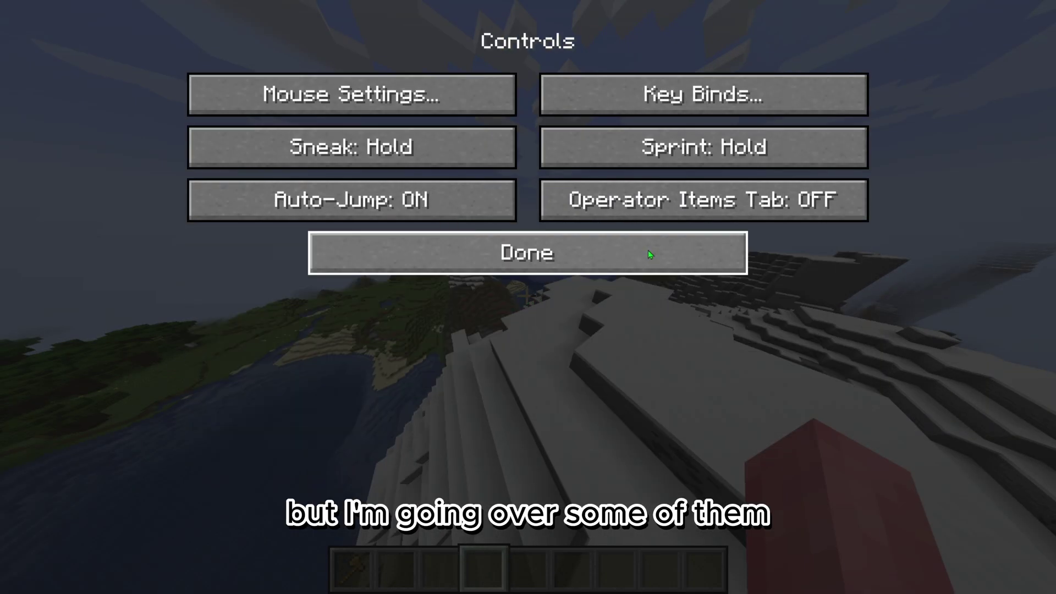
click(620, 103)
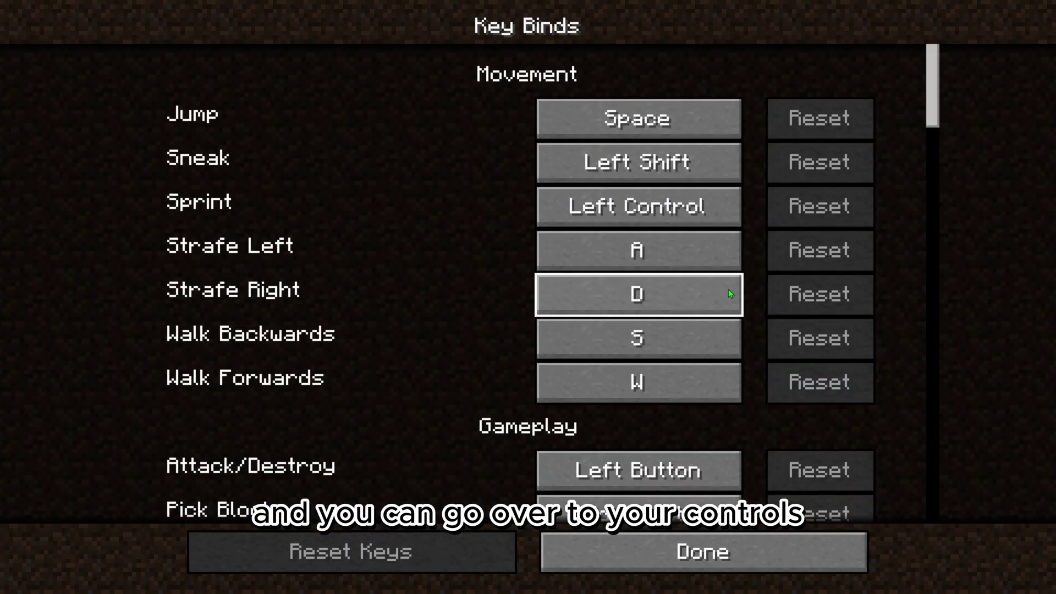
mouse_move(933, 108)
mouse_down()
mouse_move(893, 493)
mouse_move(898, 414)
mouse_move(917, 367)
mouse_move(939, 498)
mouse_up()
key(Escape)
key(Escape)
key(Escape)
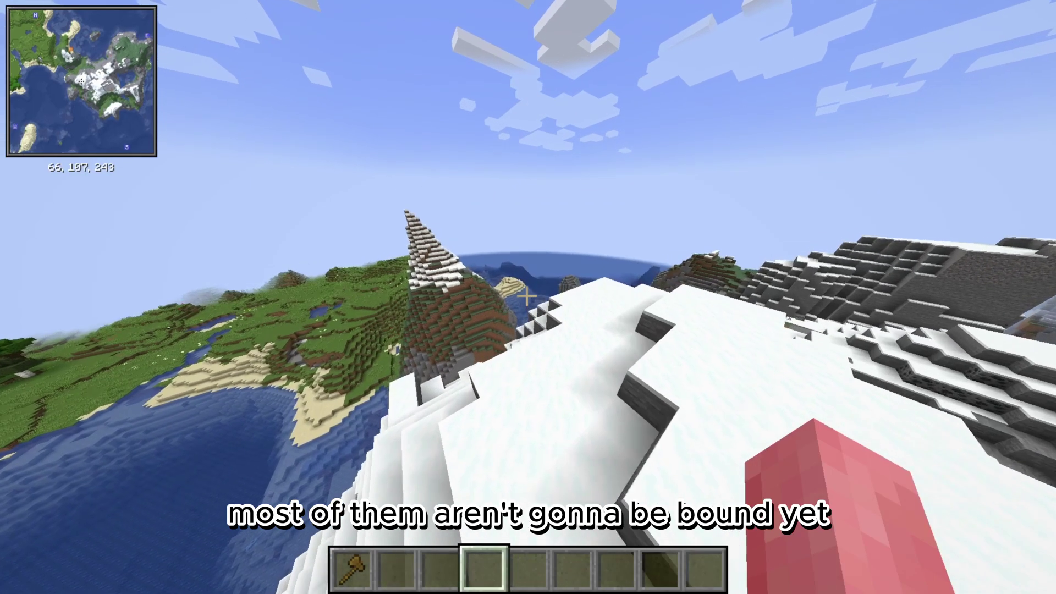
key(w)
key(w)
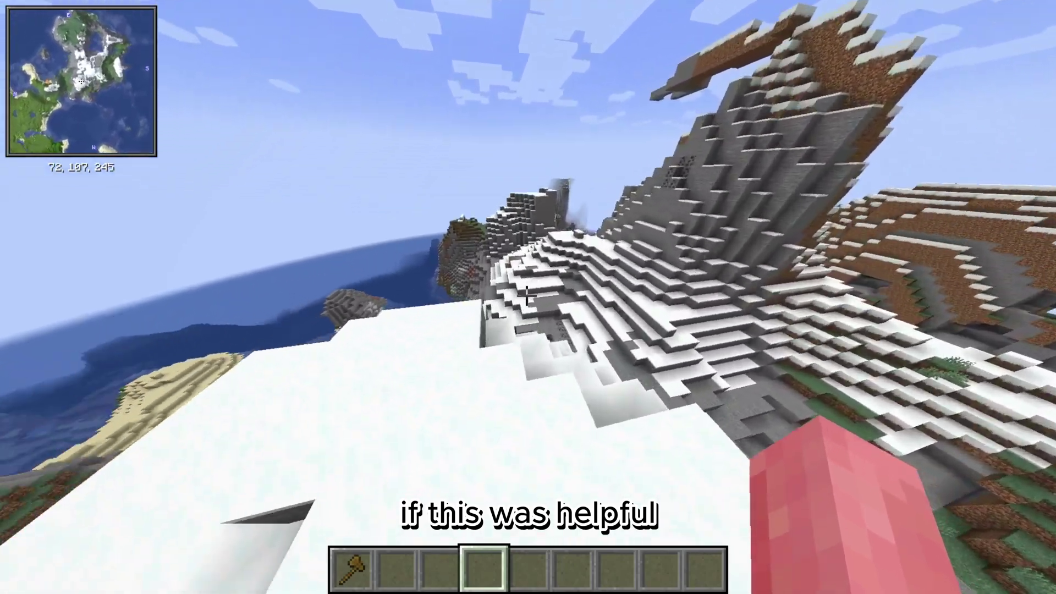
key(w)
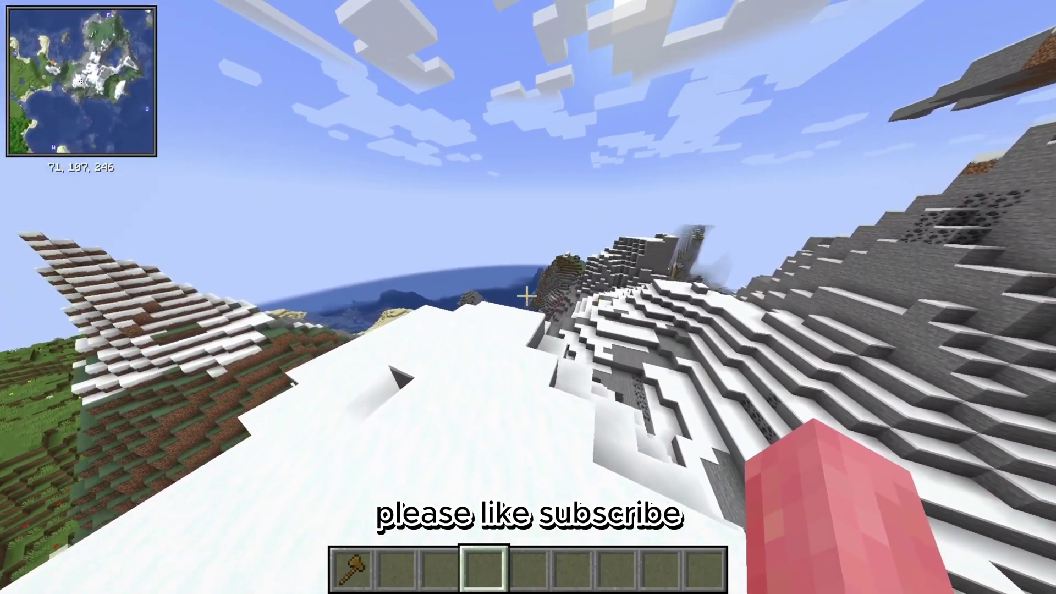